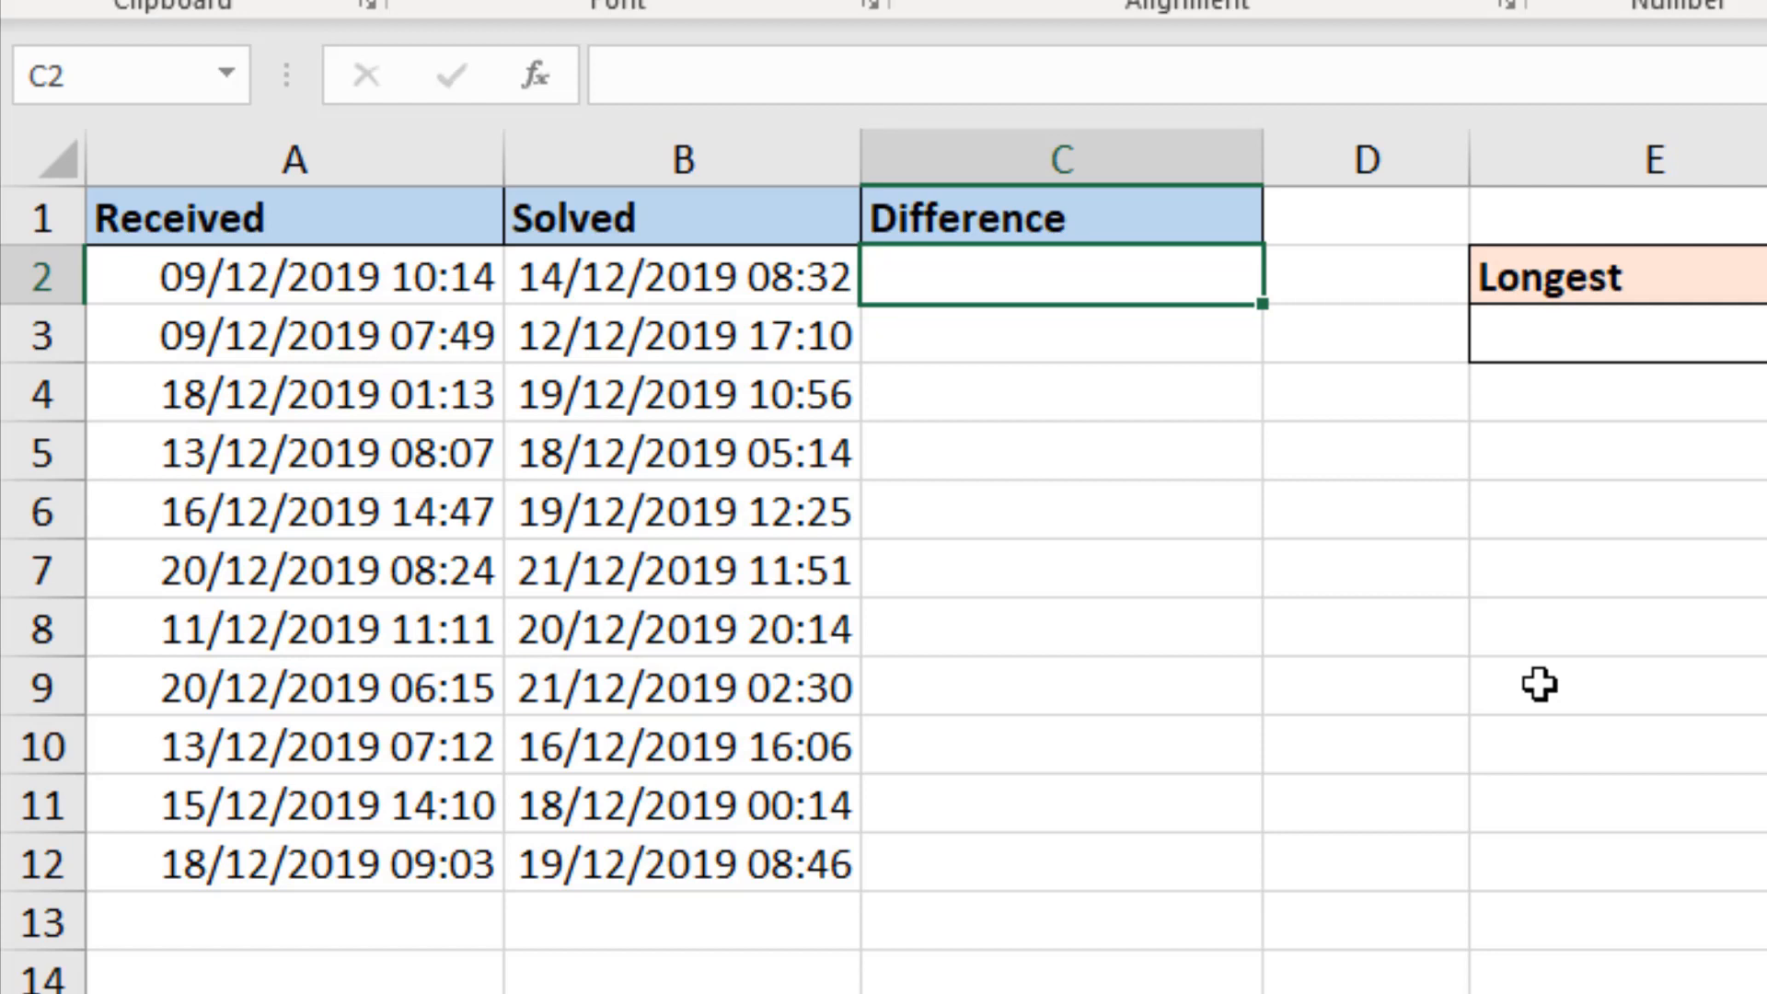
# - Calculate the first row's Difference in C2 with =B2-A2 and copy the formula down to C12
pyautogui.write('=')
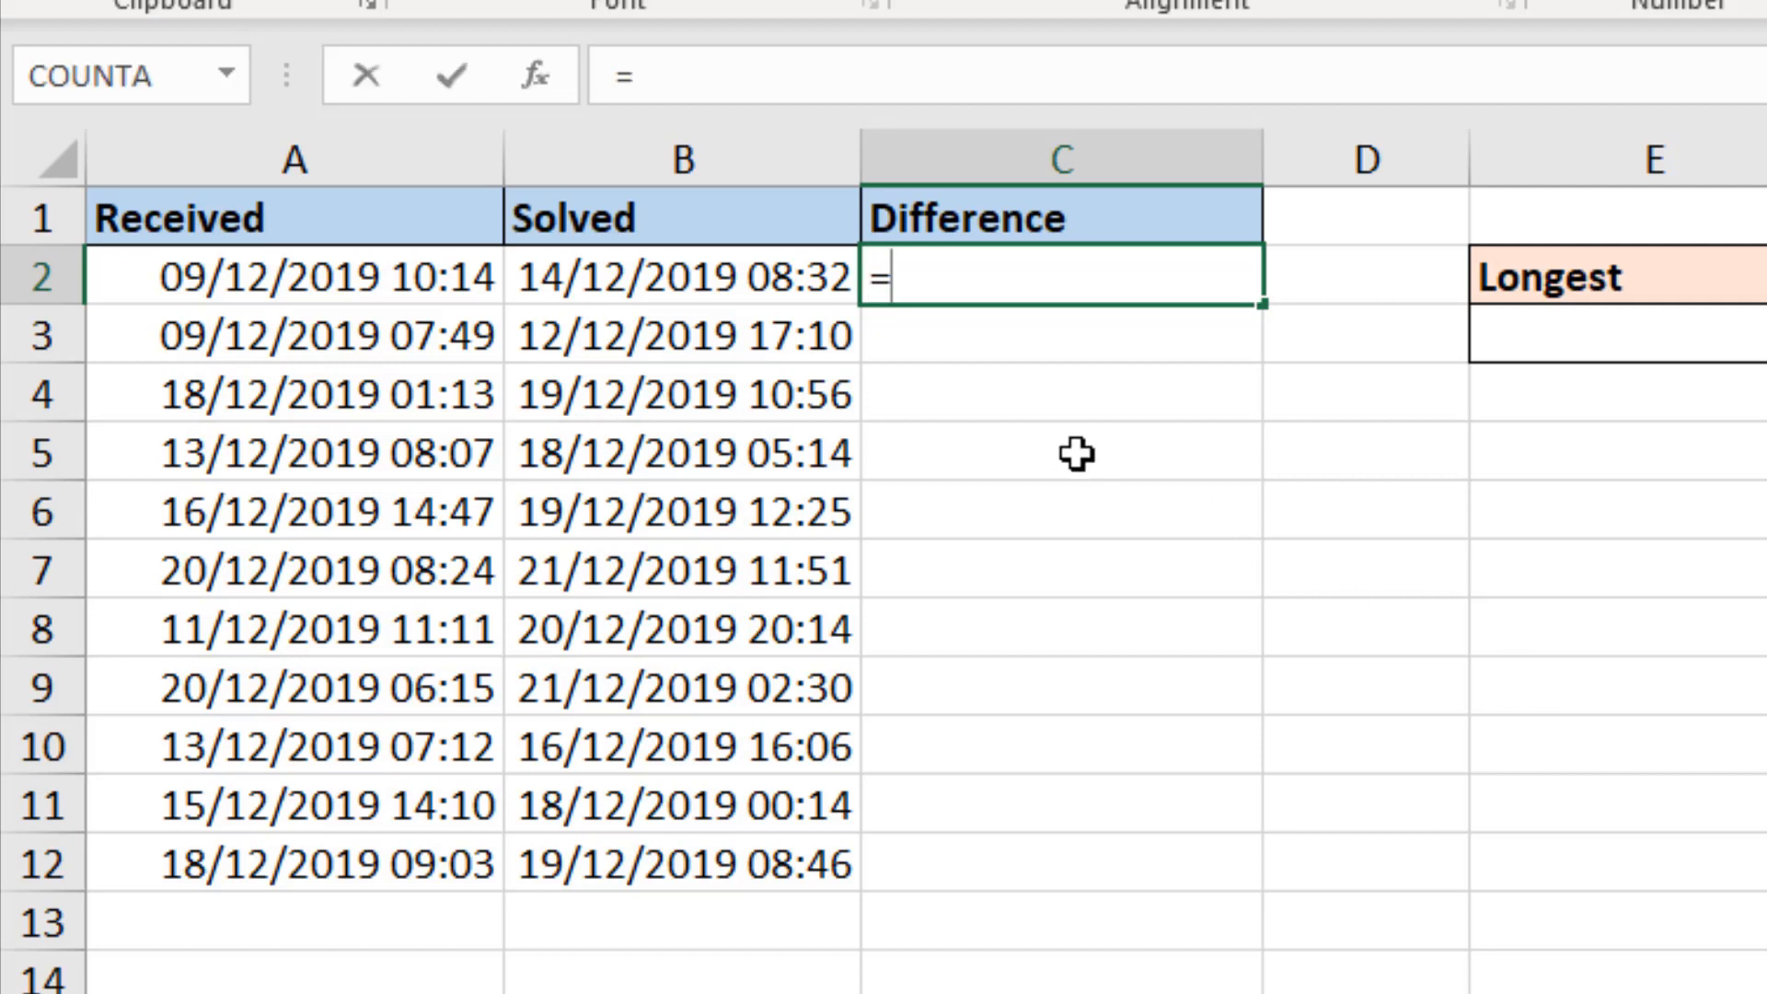
pyautogui.click(827, 279)
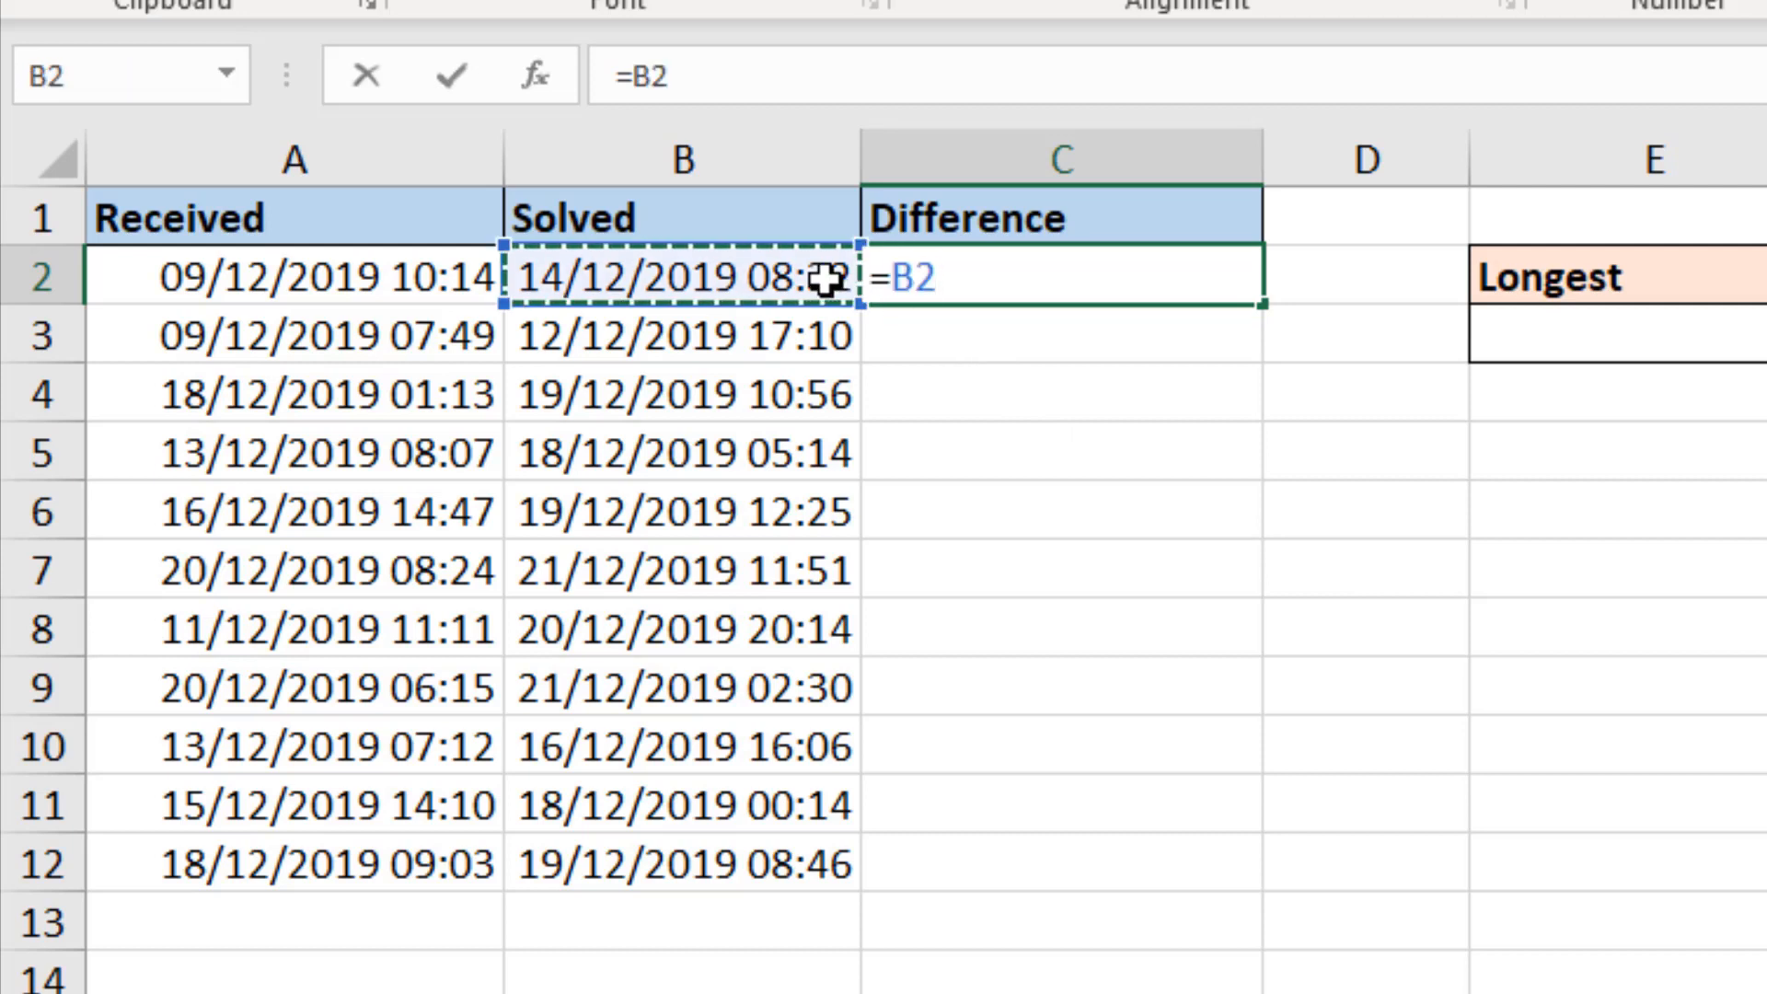
pyautogui.write('-')
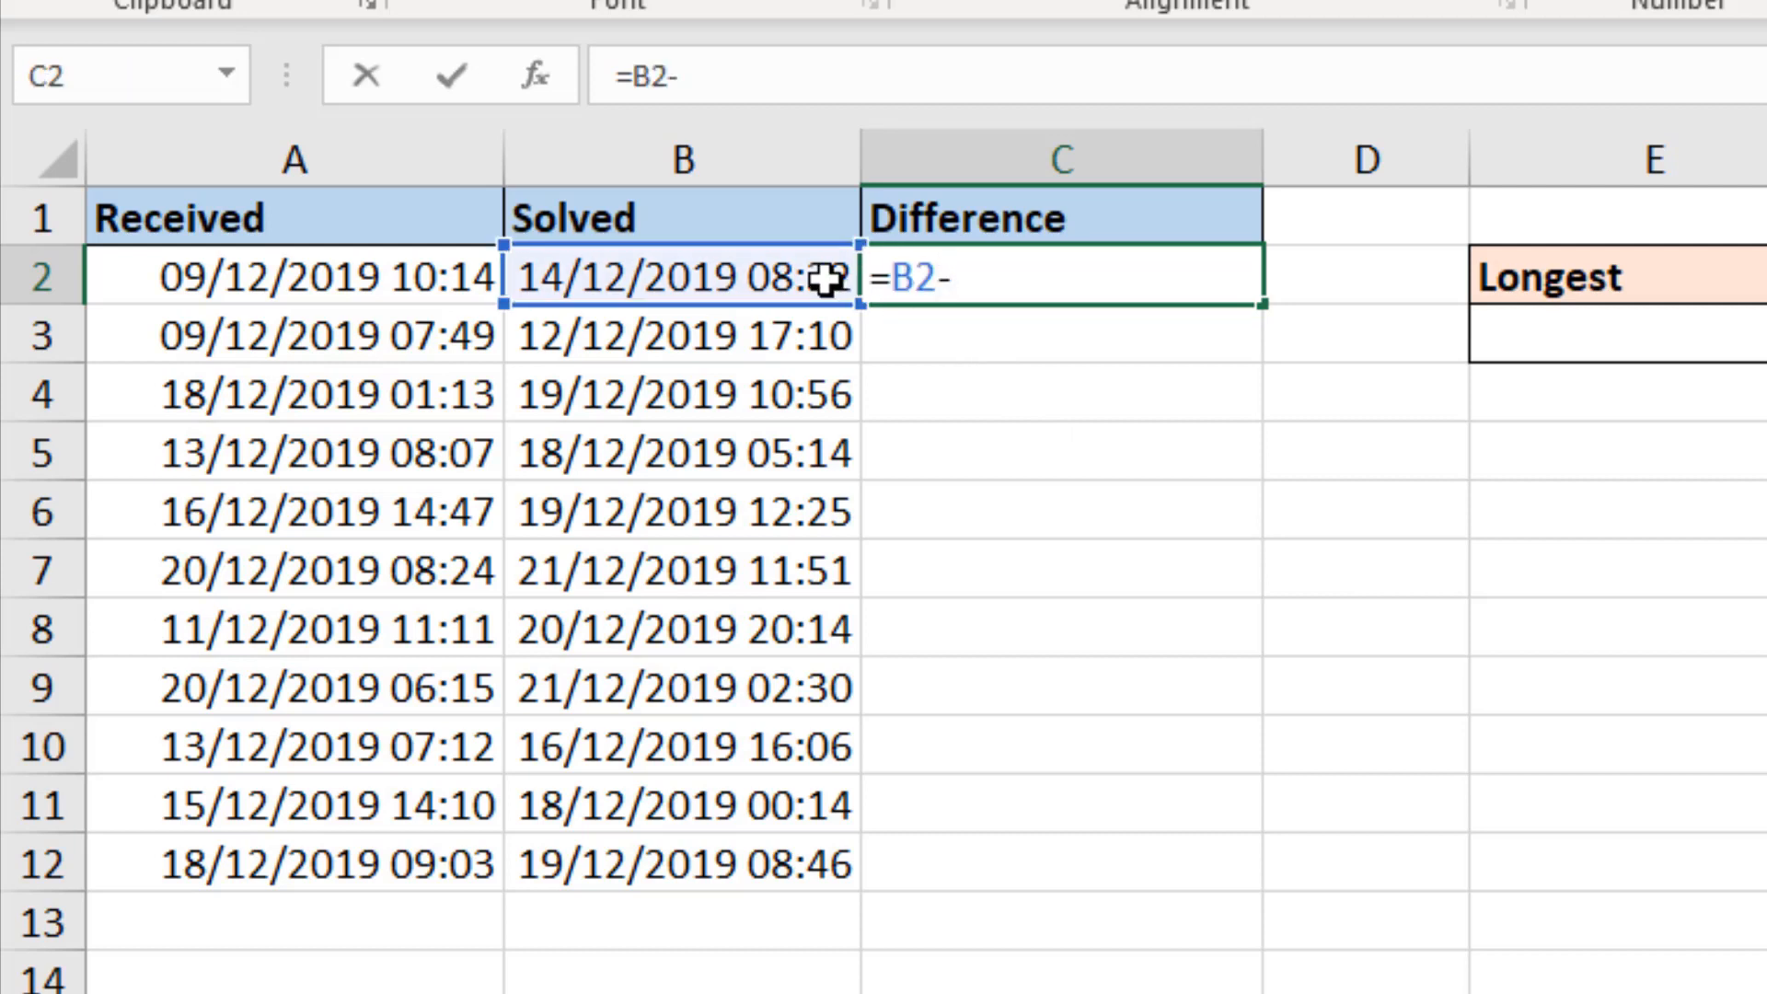
pyautogui.click(451, 287)
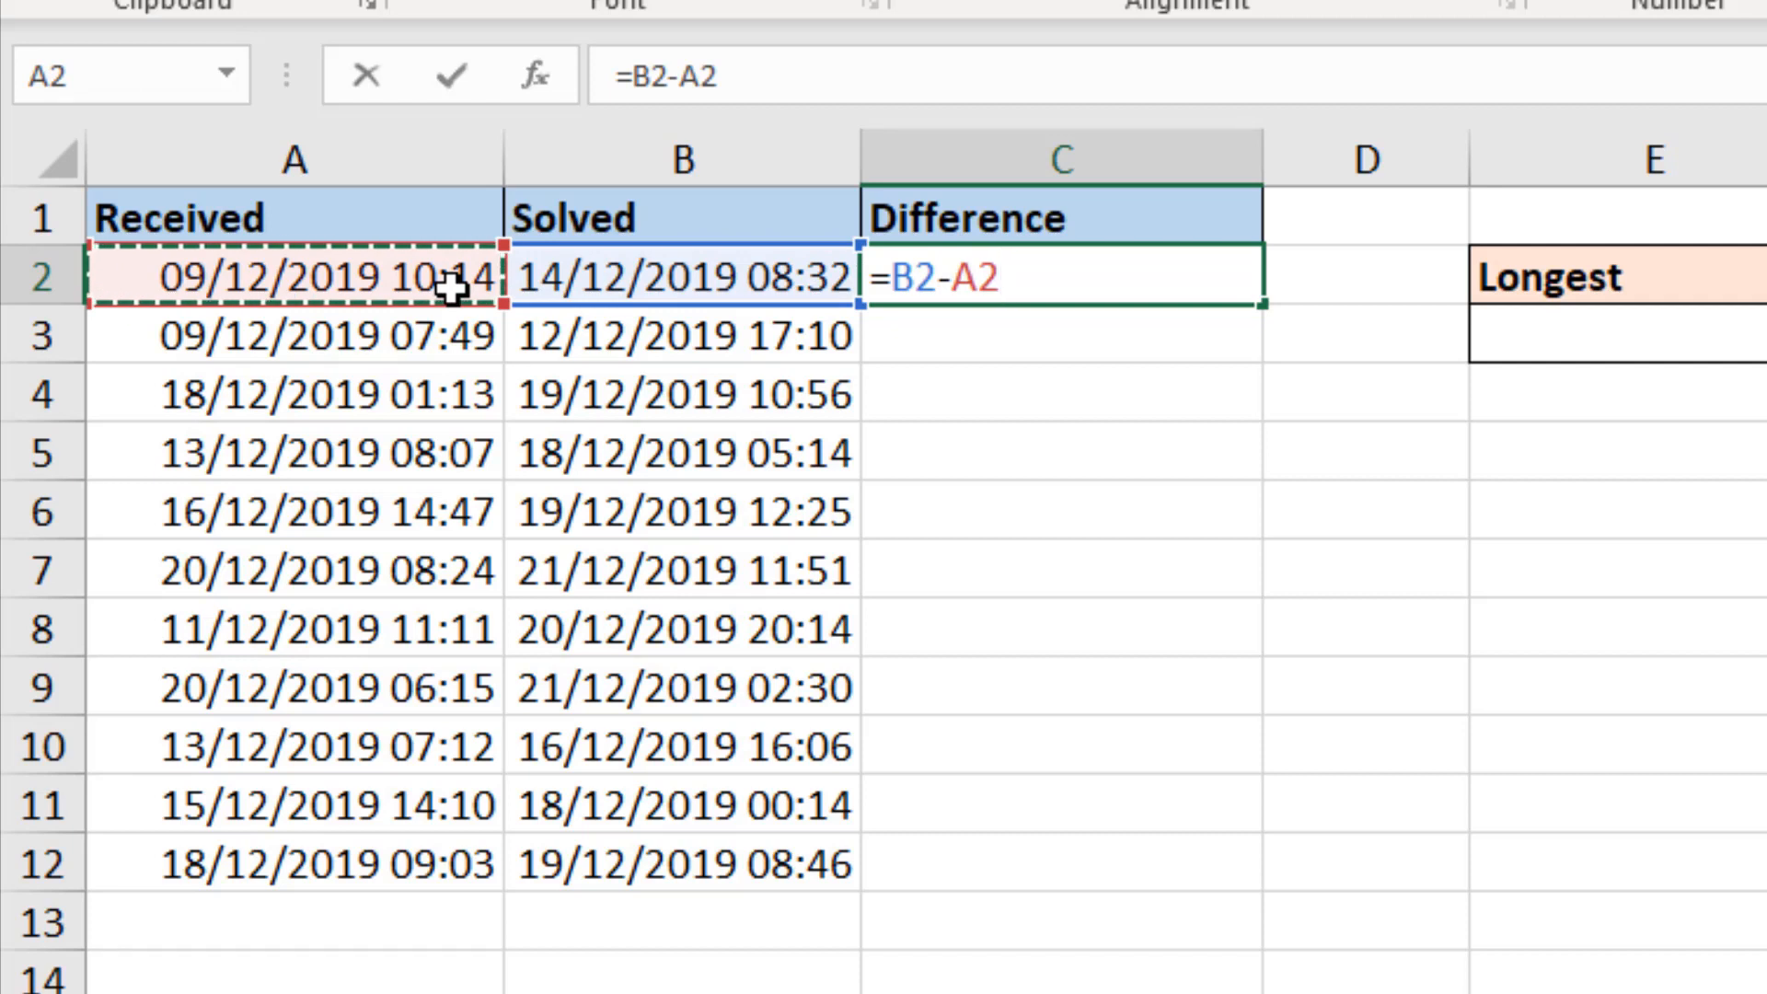
pyautogui.press('Return')
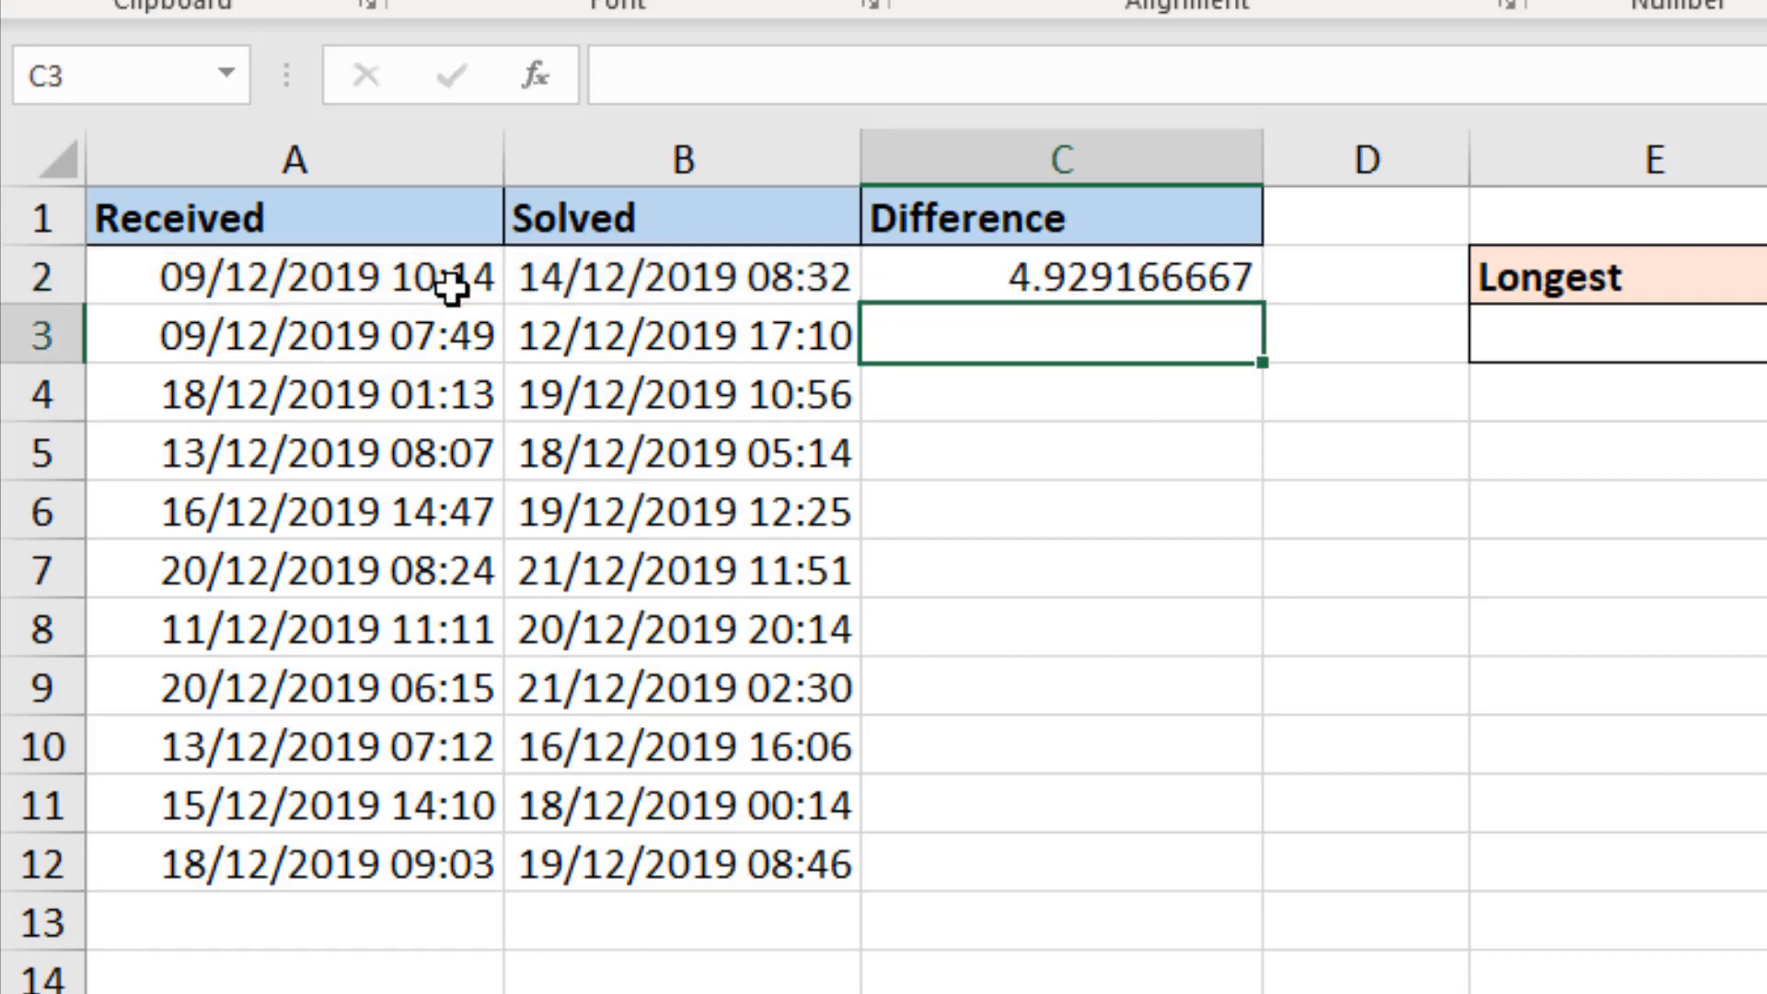
pyautogui.click(980, 276)
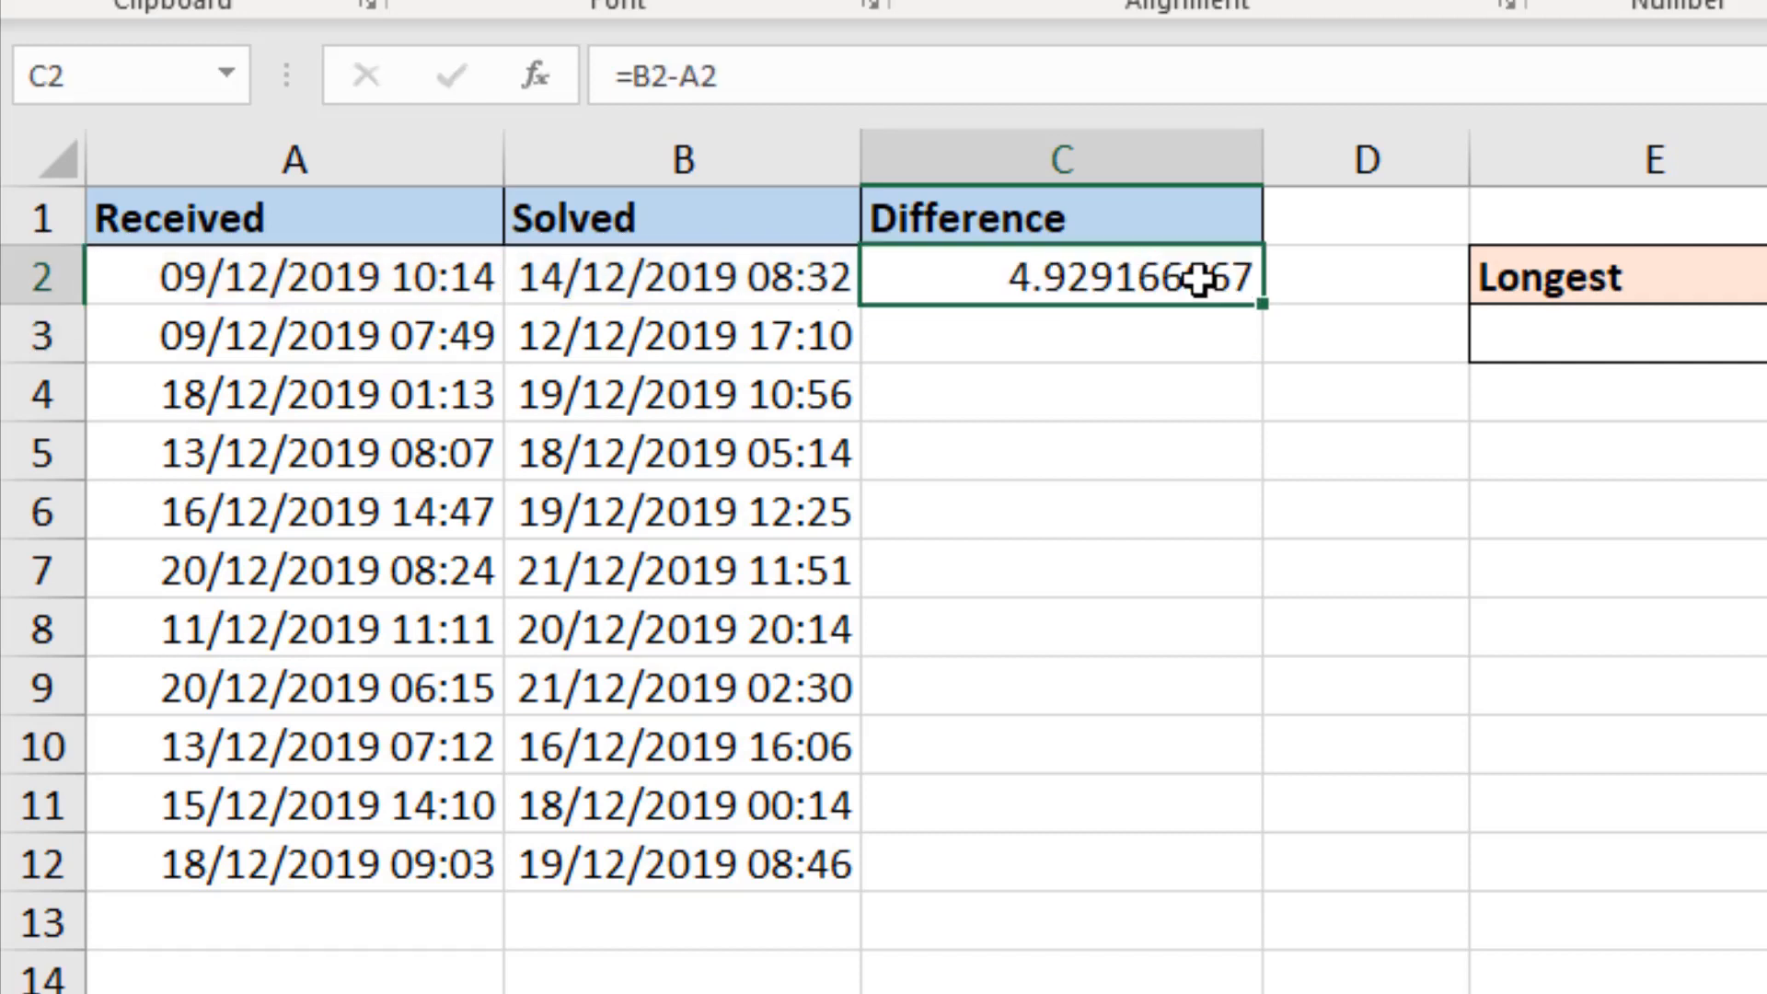
pyautogui.doubleClick(1260, 306)
pyautogui.click(1238, 288)
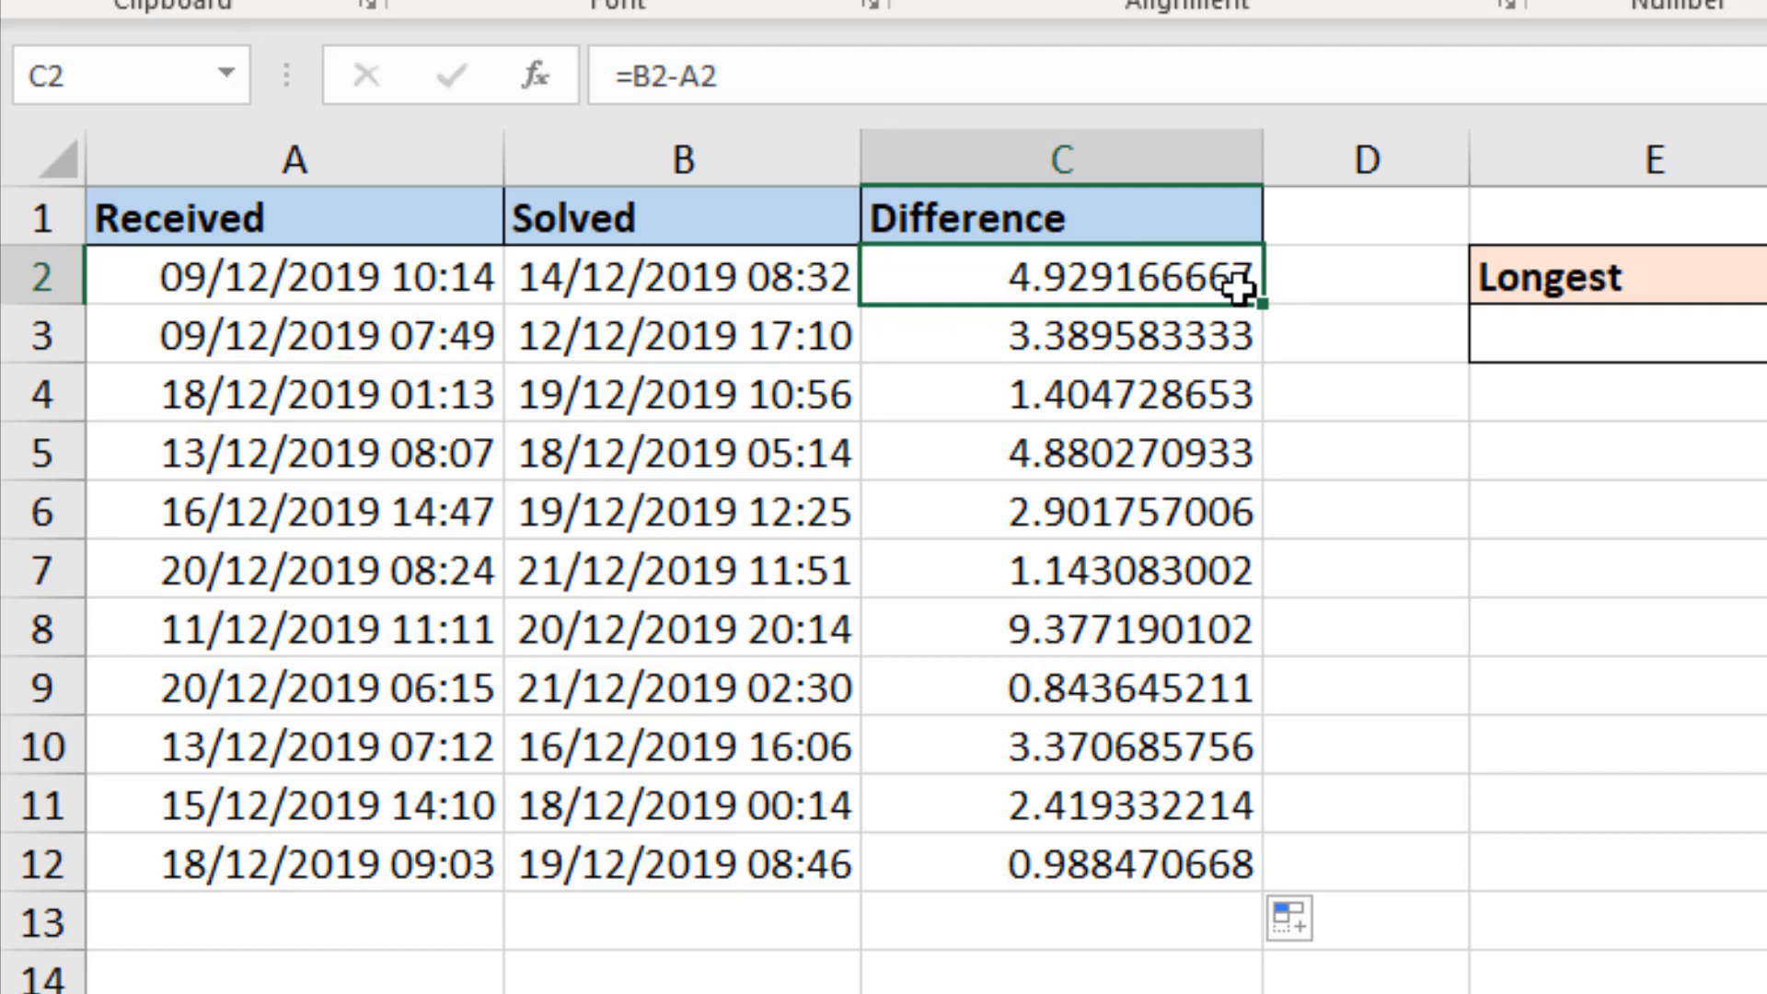
# - Apply the custom number format d "days," h "hours" to the Difference values in C2:C12
pyautogui.moveTo(1233, 276); pyautogui.dragTo(1239, 848)
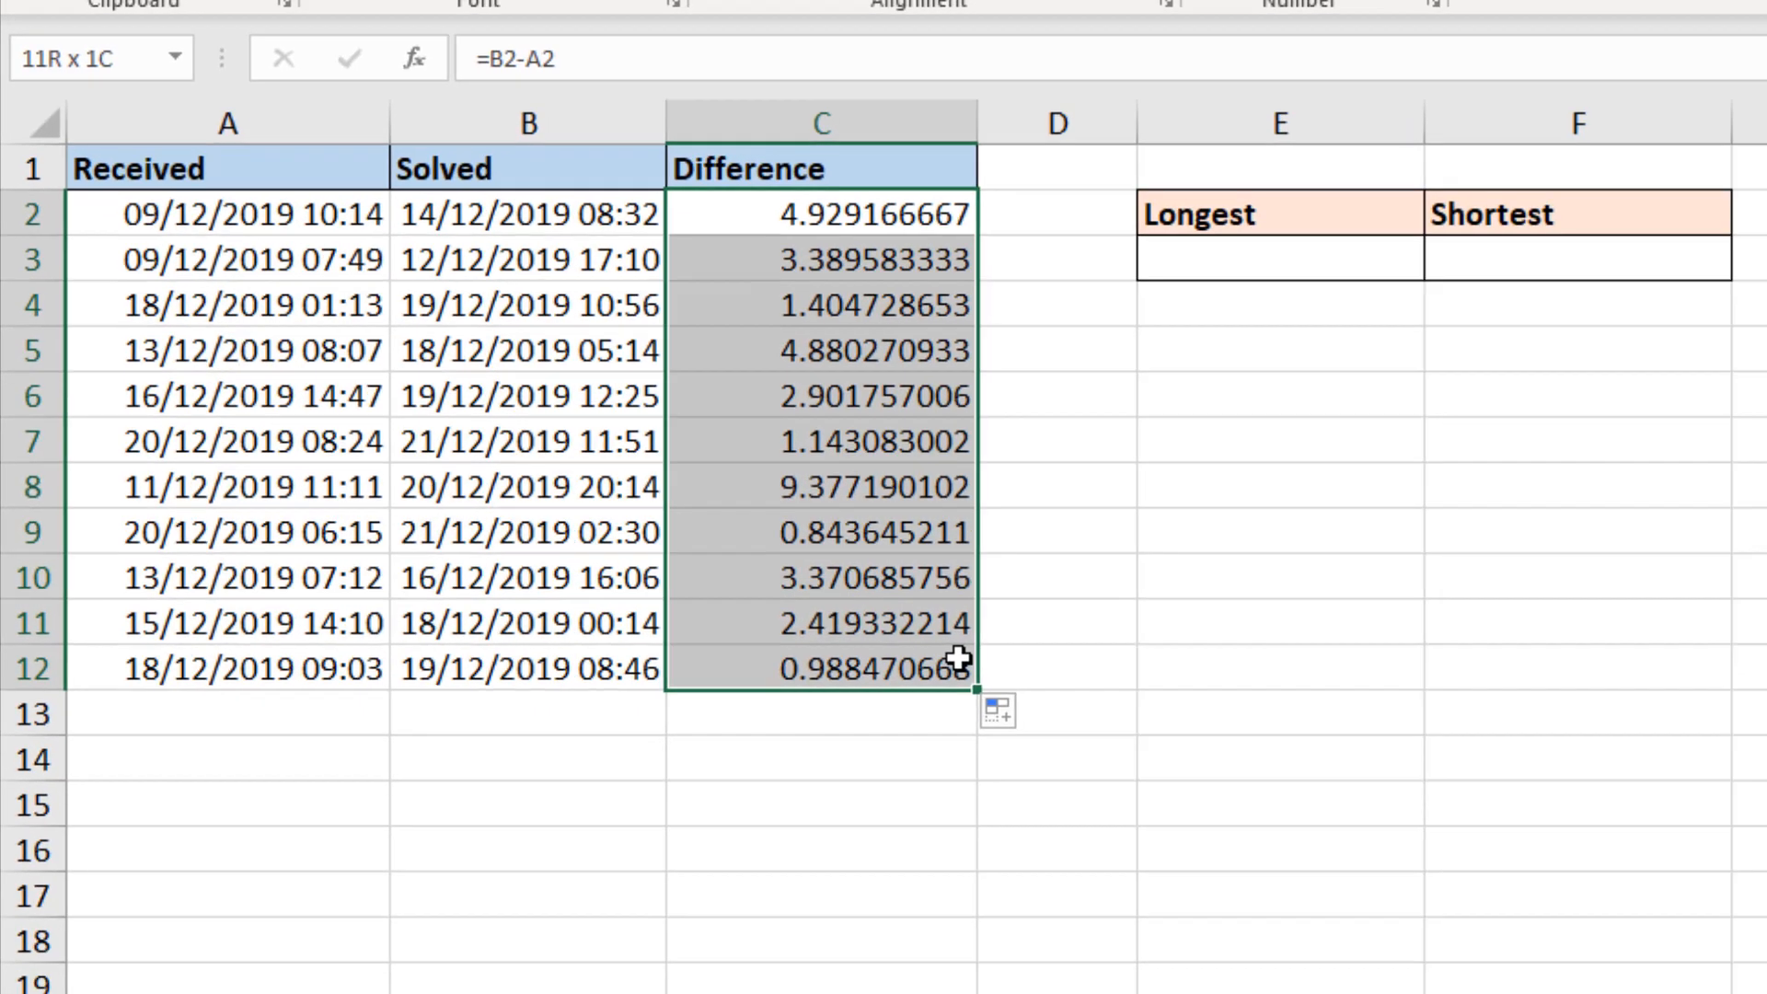
pyautogui.moveTo(958, 659); pyautogui.dragTo(957, 660)
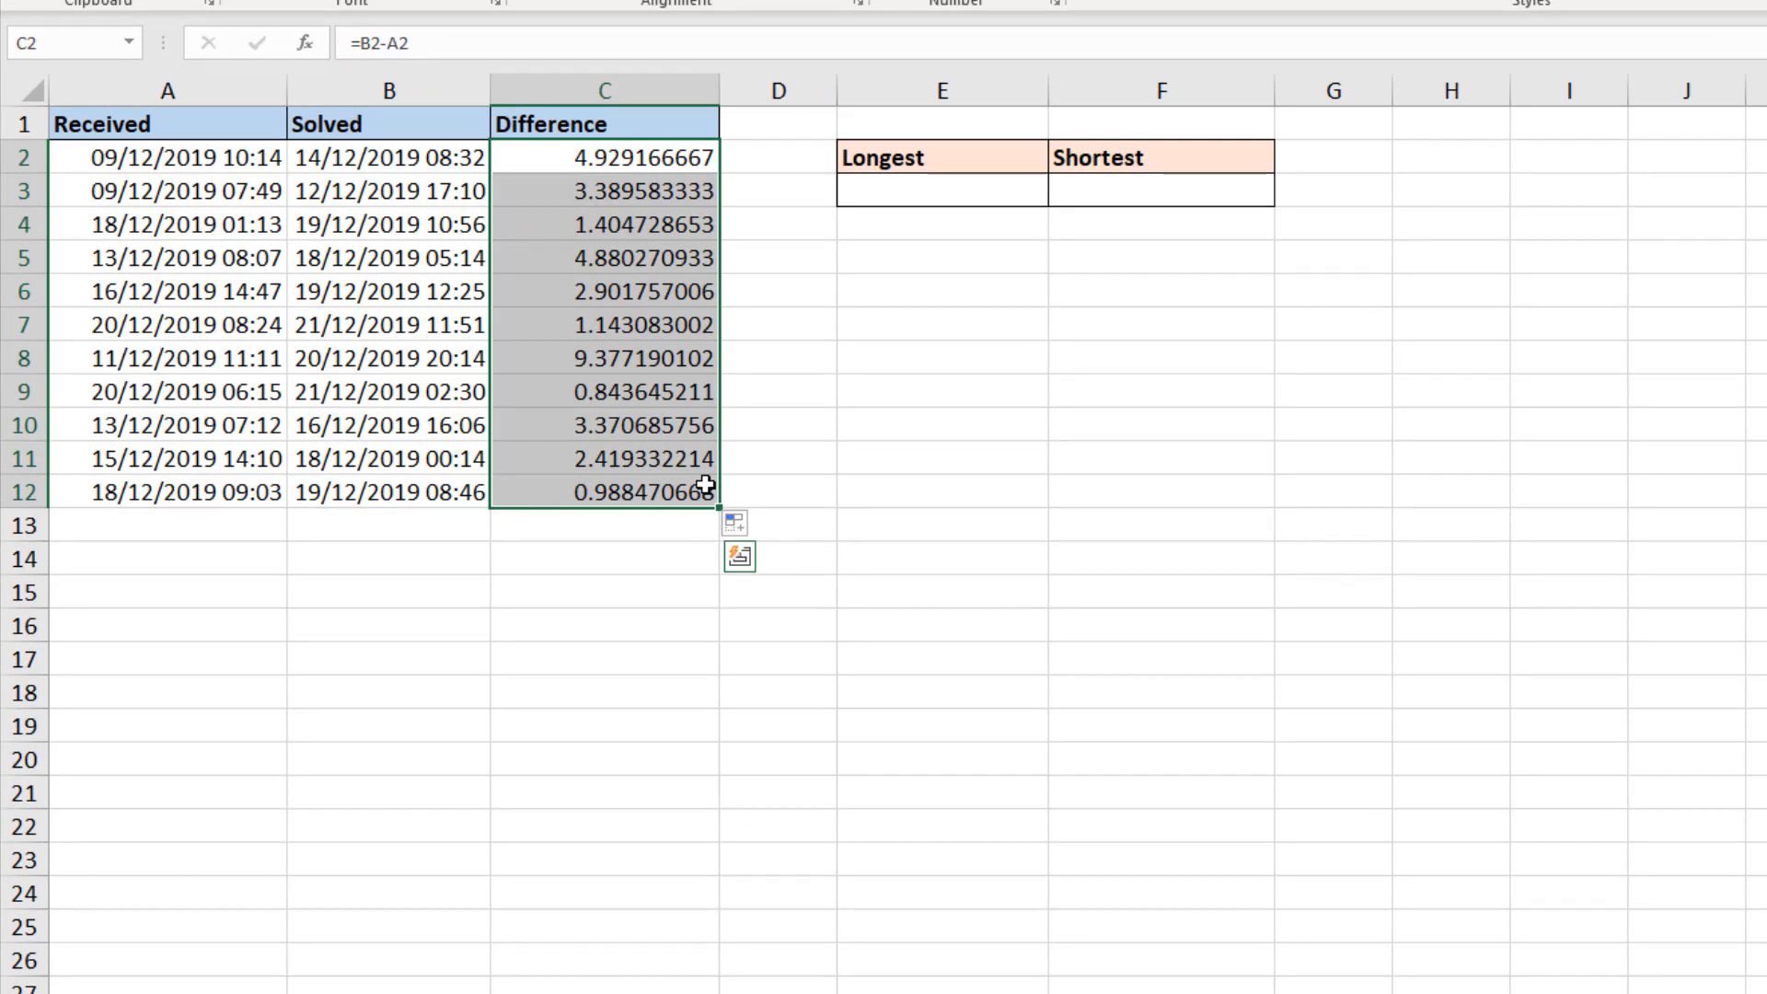
pyautogui.hotkey('ctrl', '1')
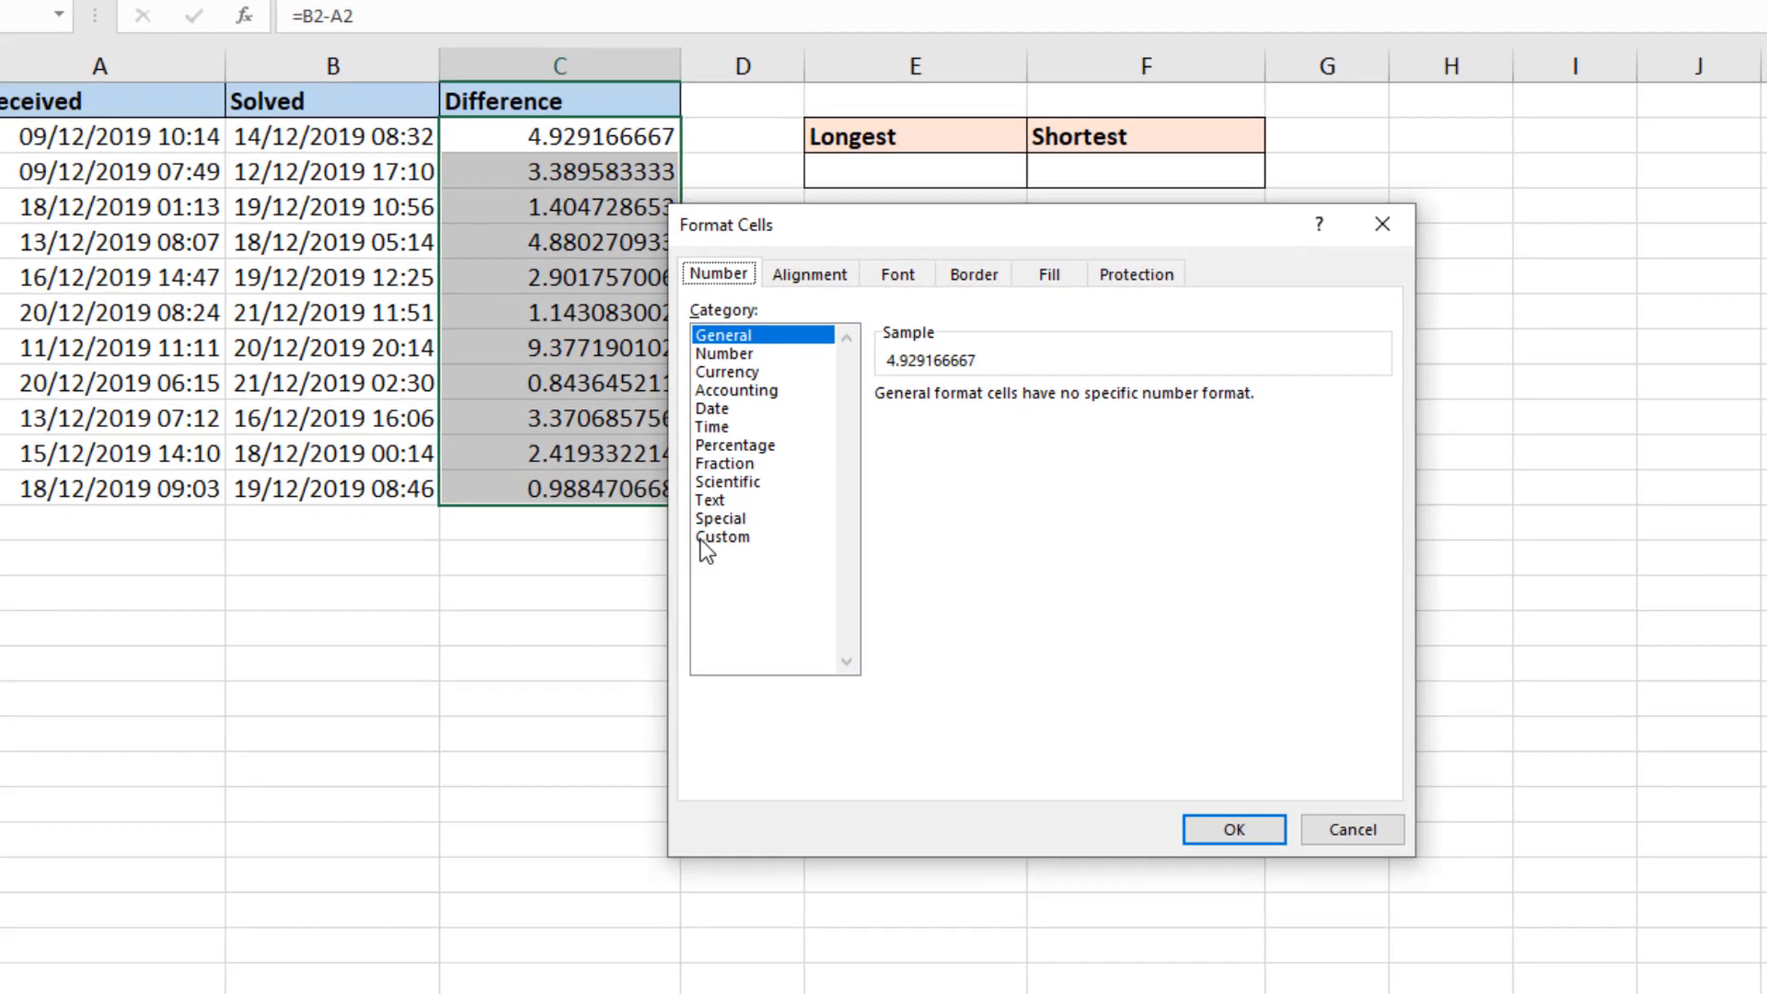
pyautogui.click(701, 539)
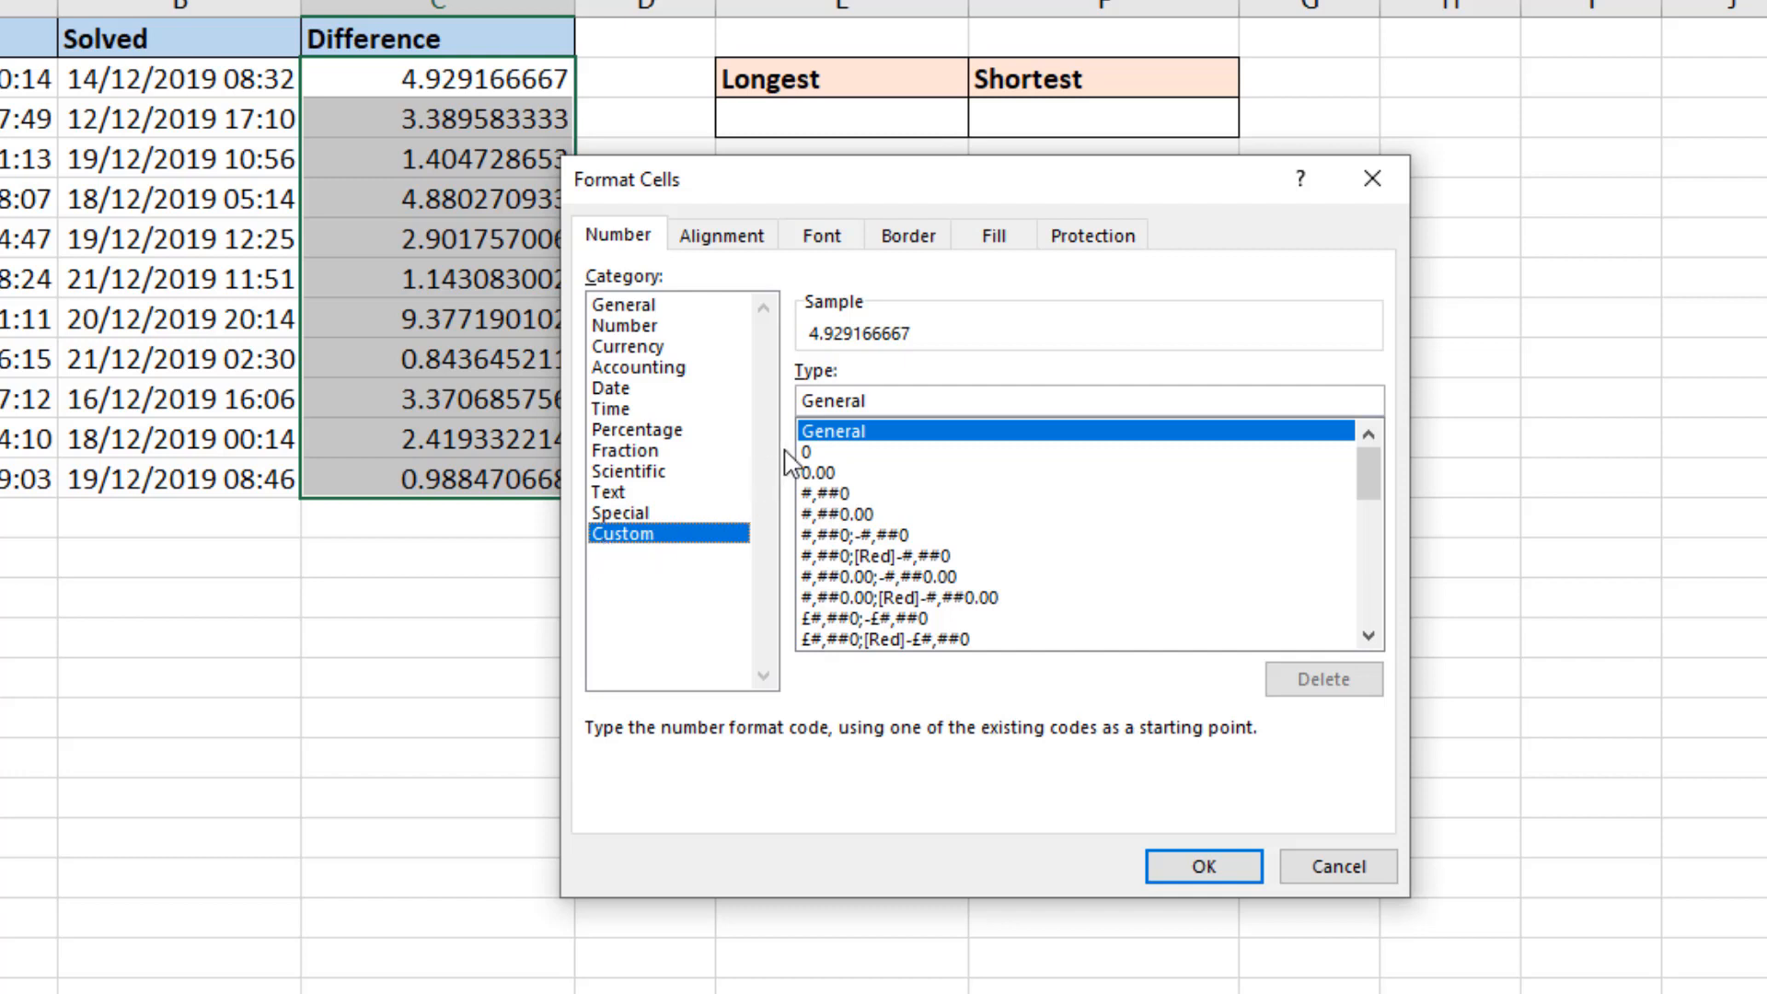
pyautogui.moveTo(906, 399); pyautogui.dragTo(798, 394)
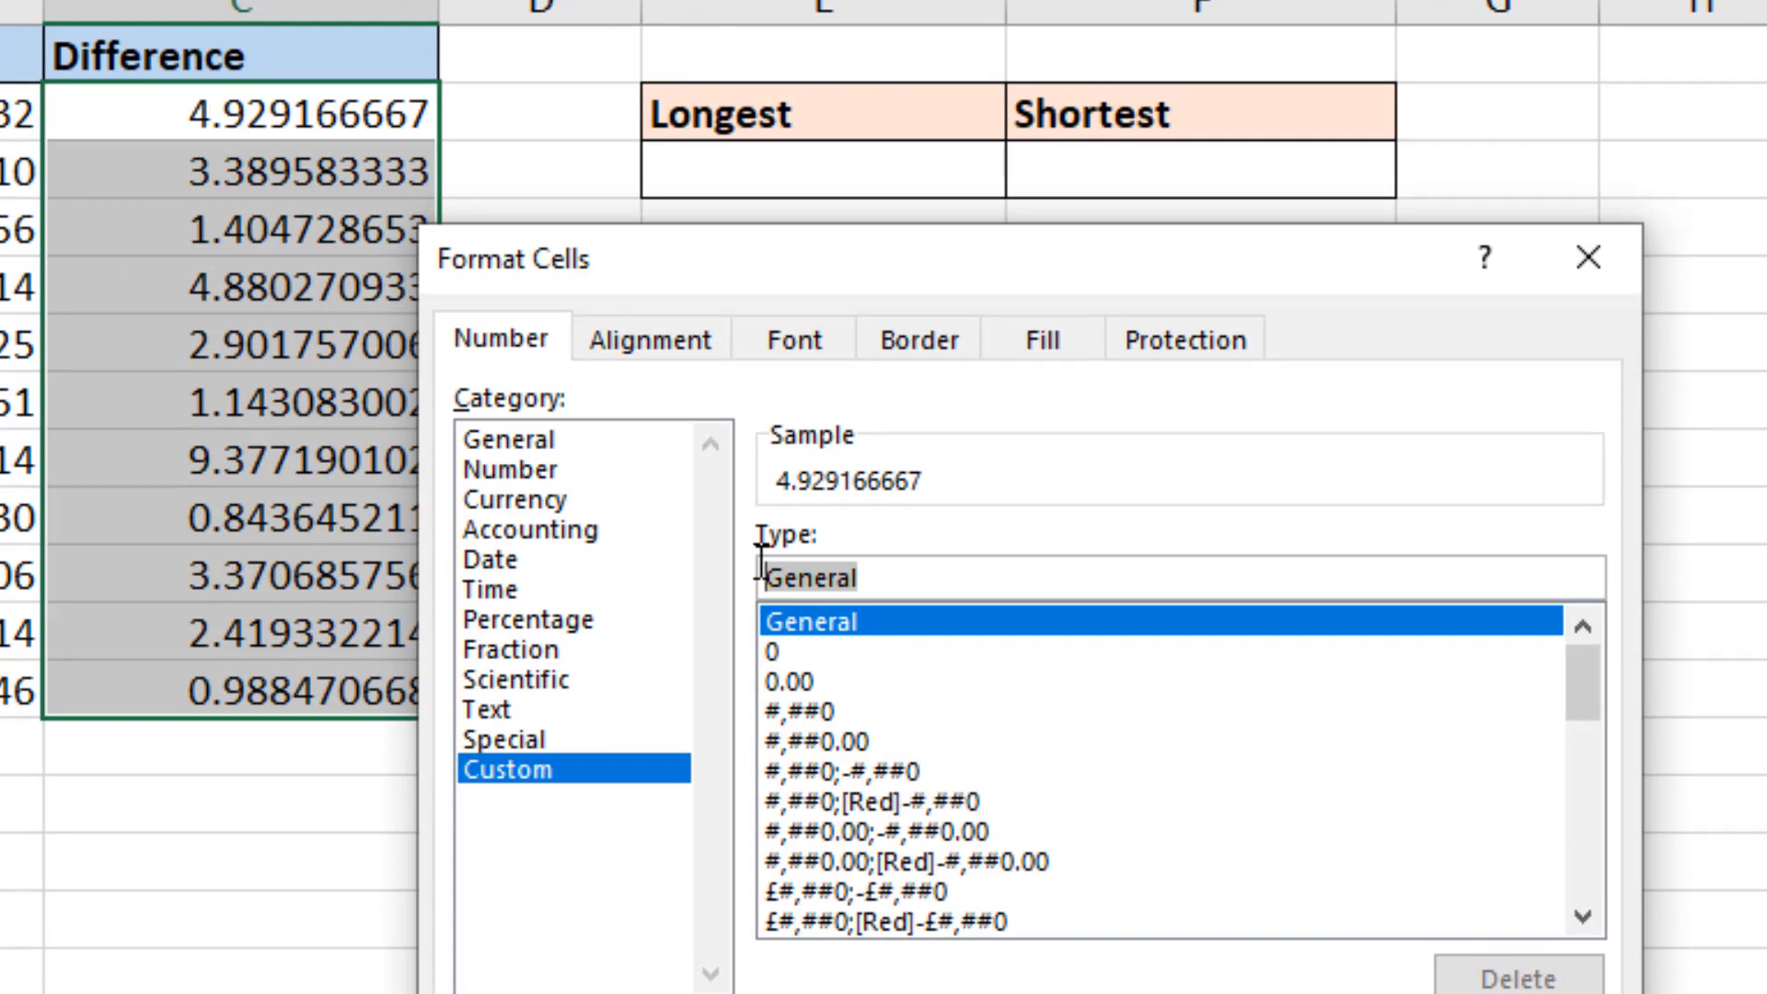
pyautogui.write('d')
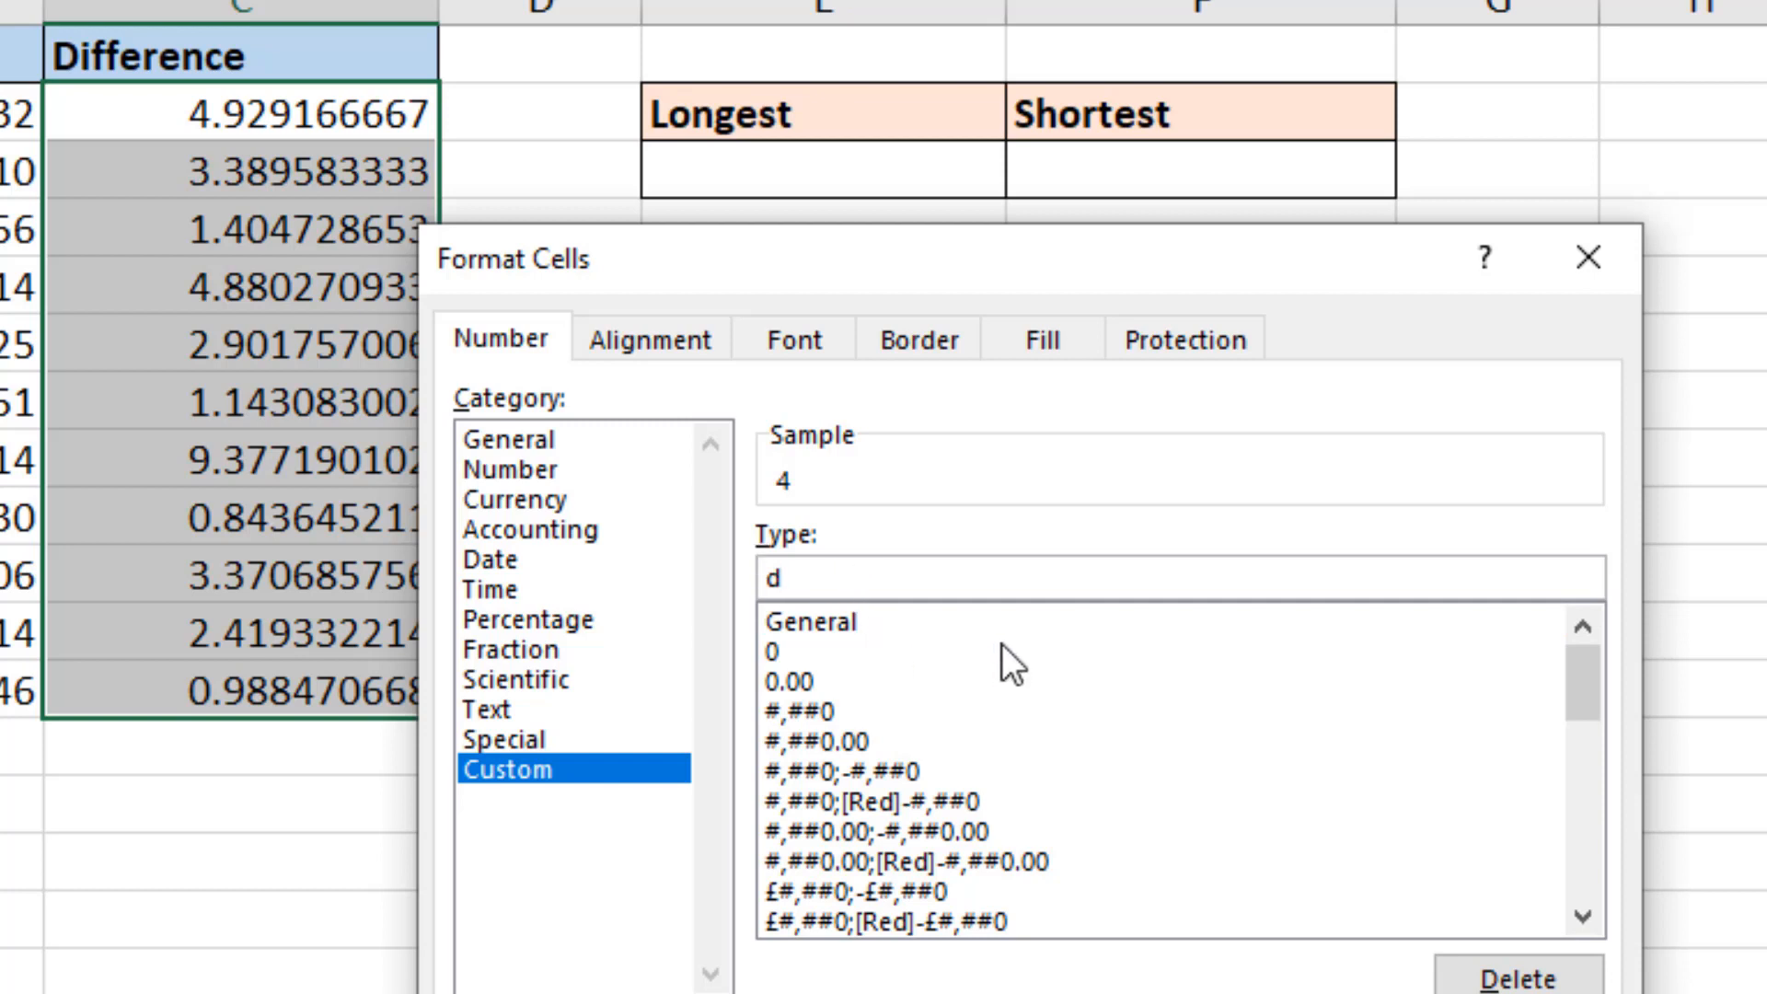
pyautogui.write(' "days,"')
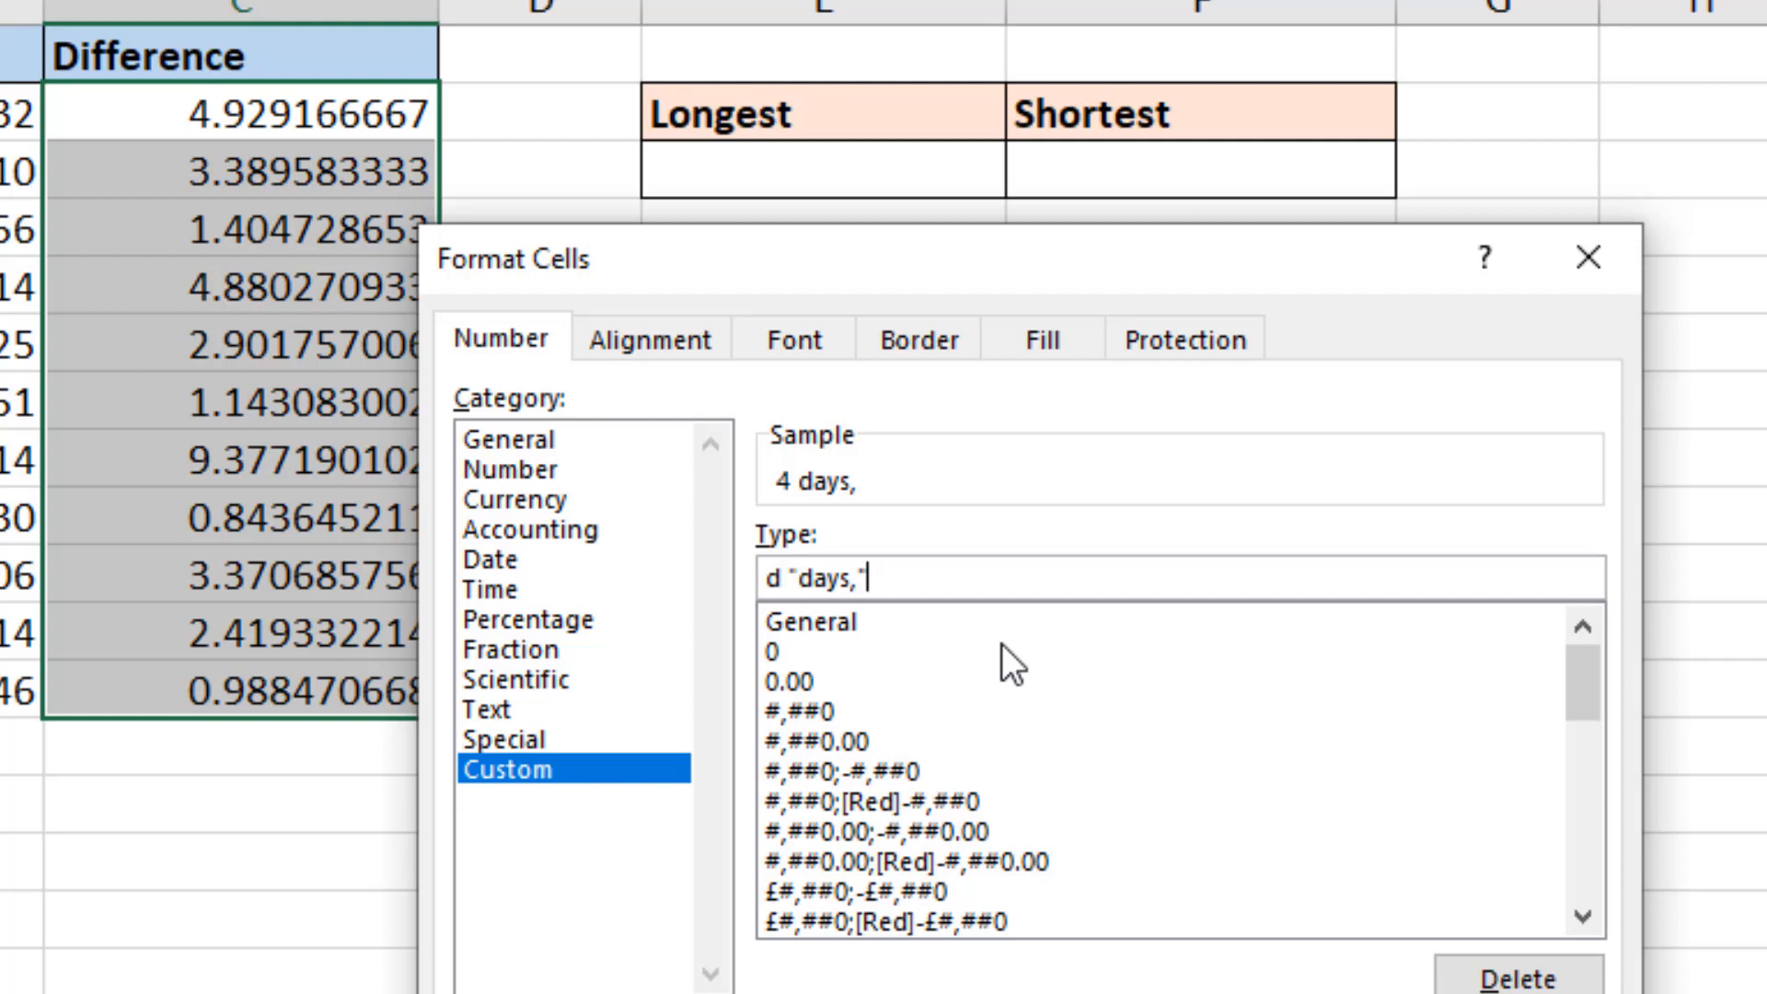
pyautogui.write('h "hours')
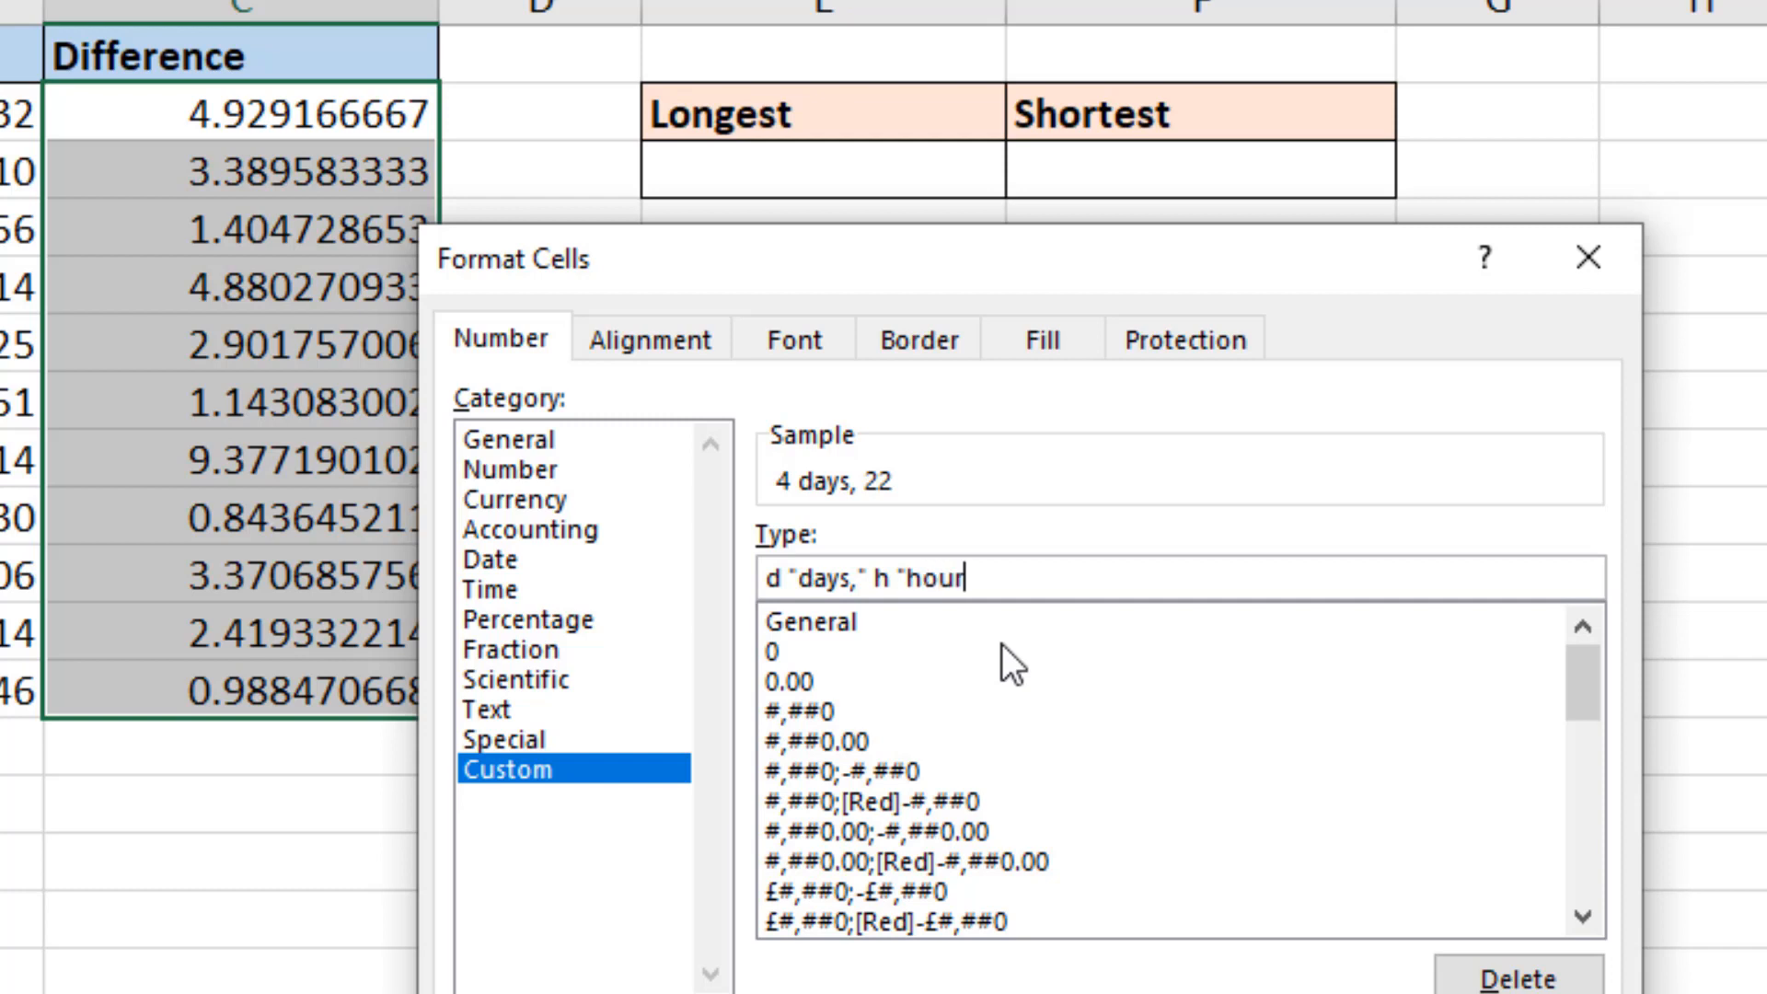
pyautogui.write('"')
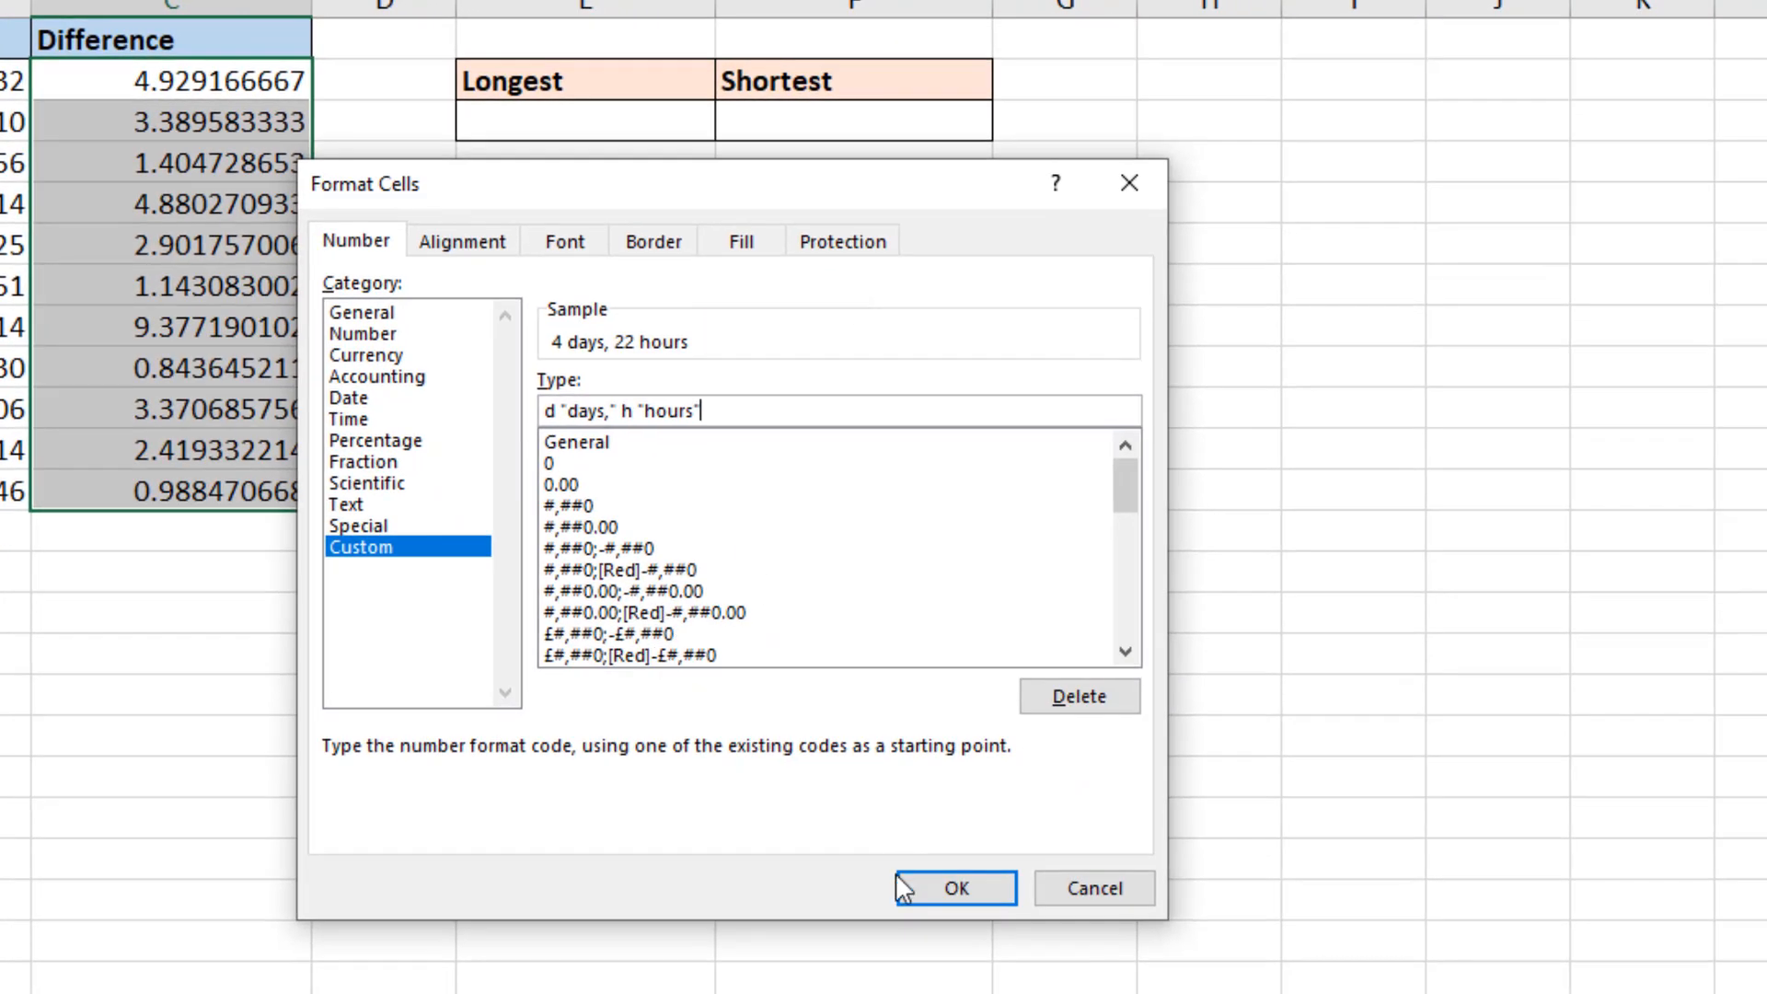
pyautogui.click(902, 889)
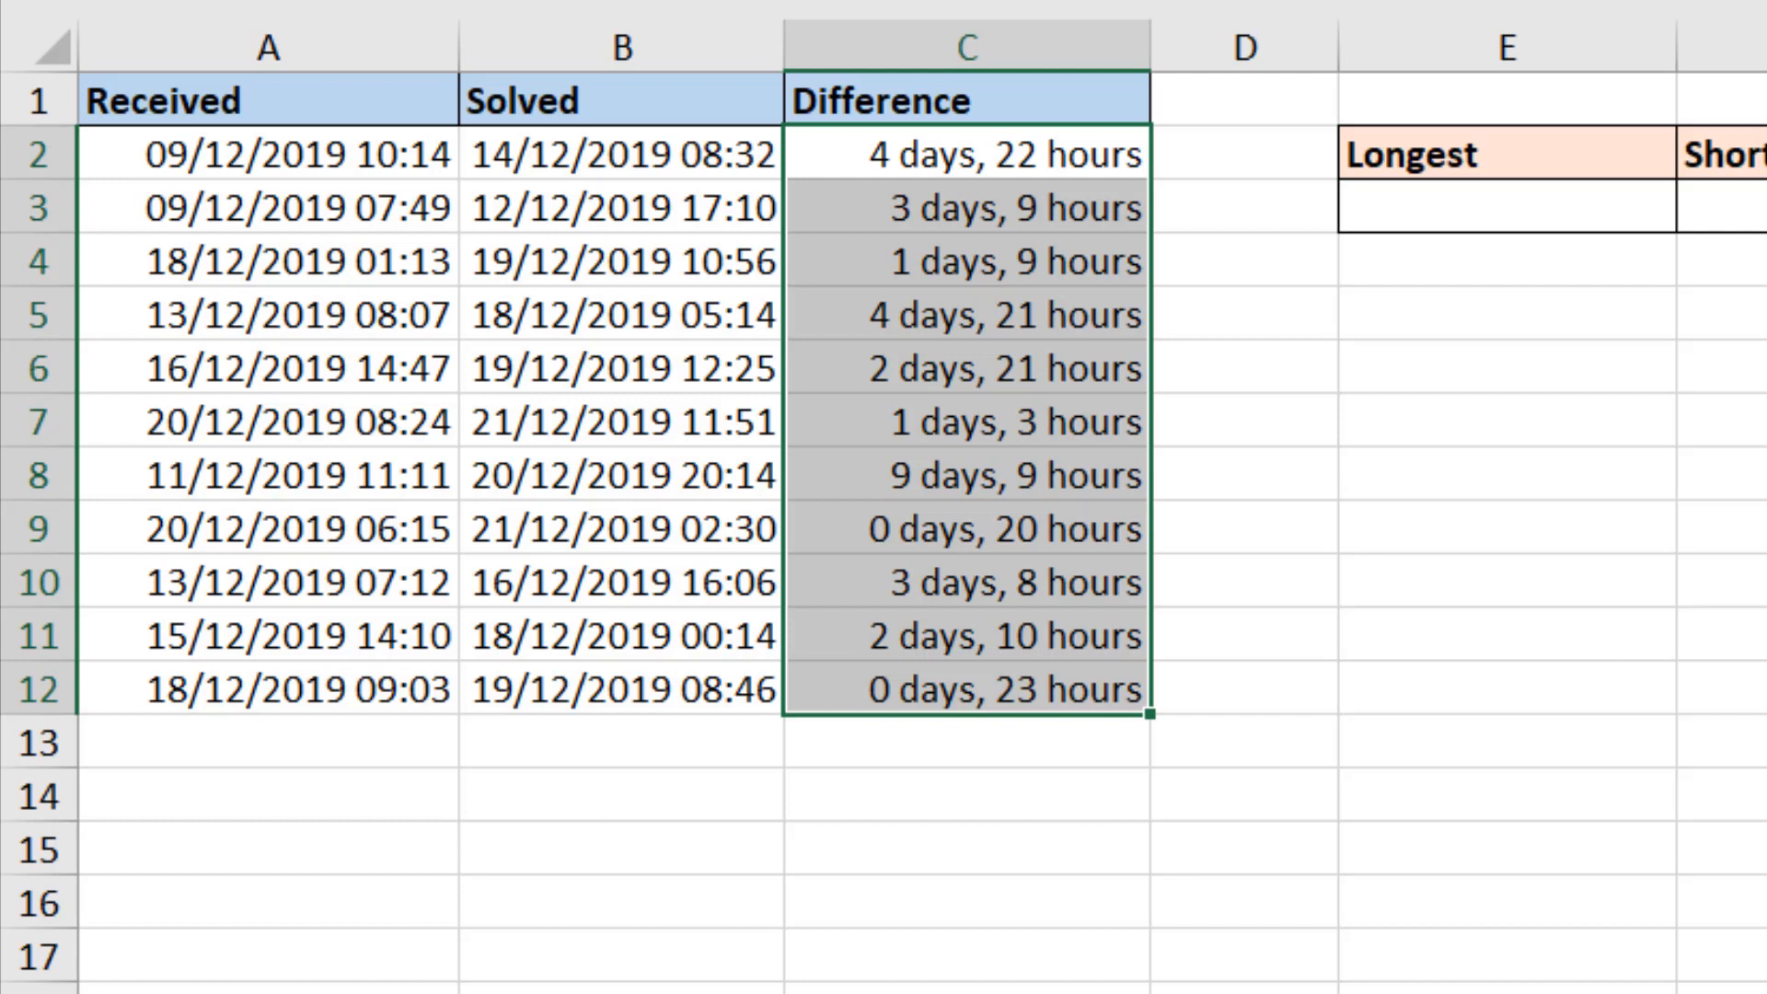
pyautogui.click(1748, 989)
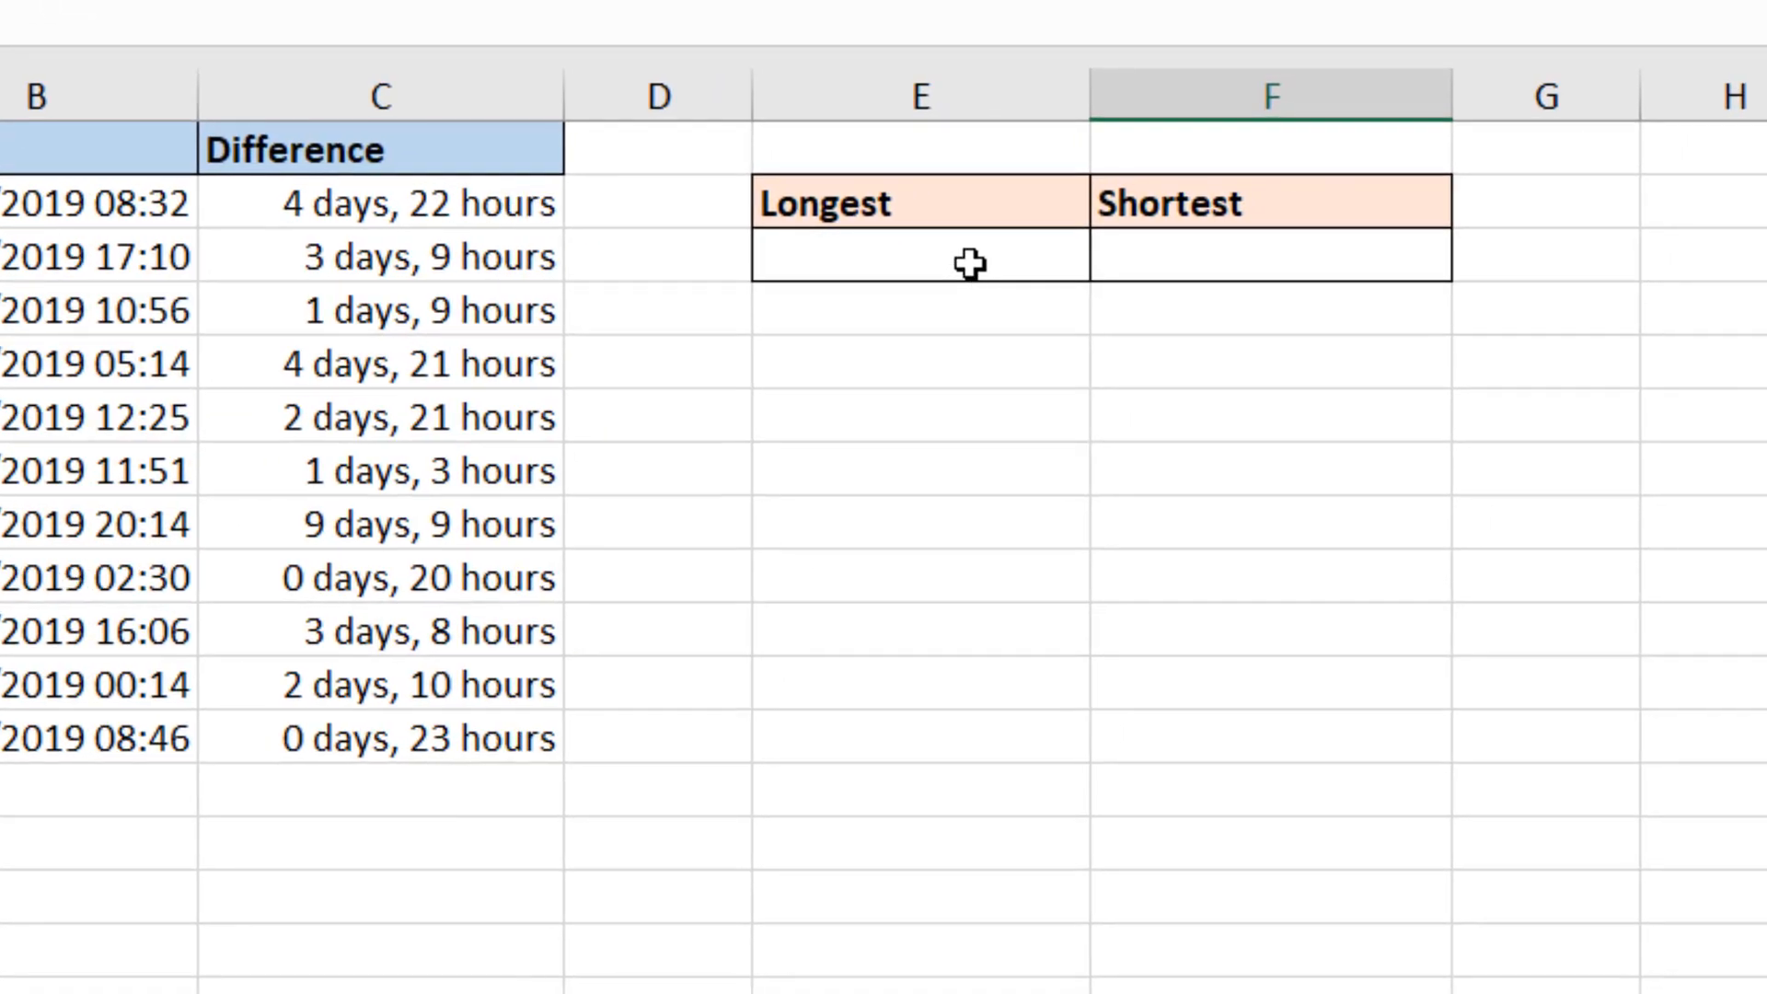
# - Enter a MAX formula over the Difference values C2:C12 in the cell under Longest
pyautogui.click(1553, 216)
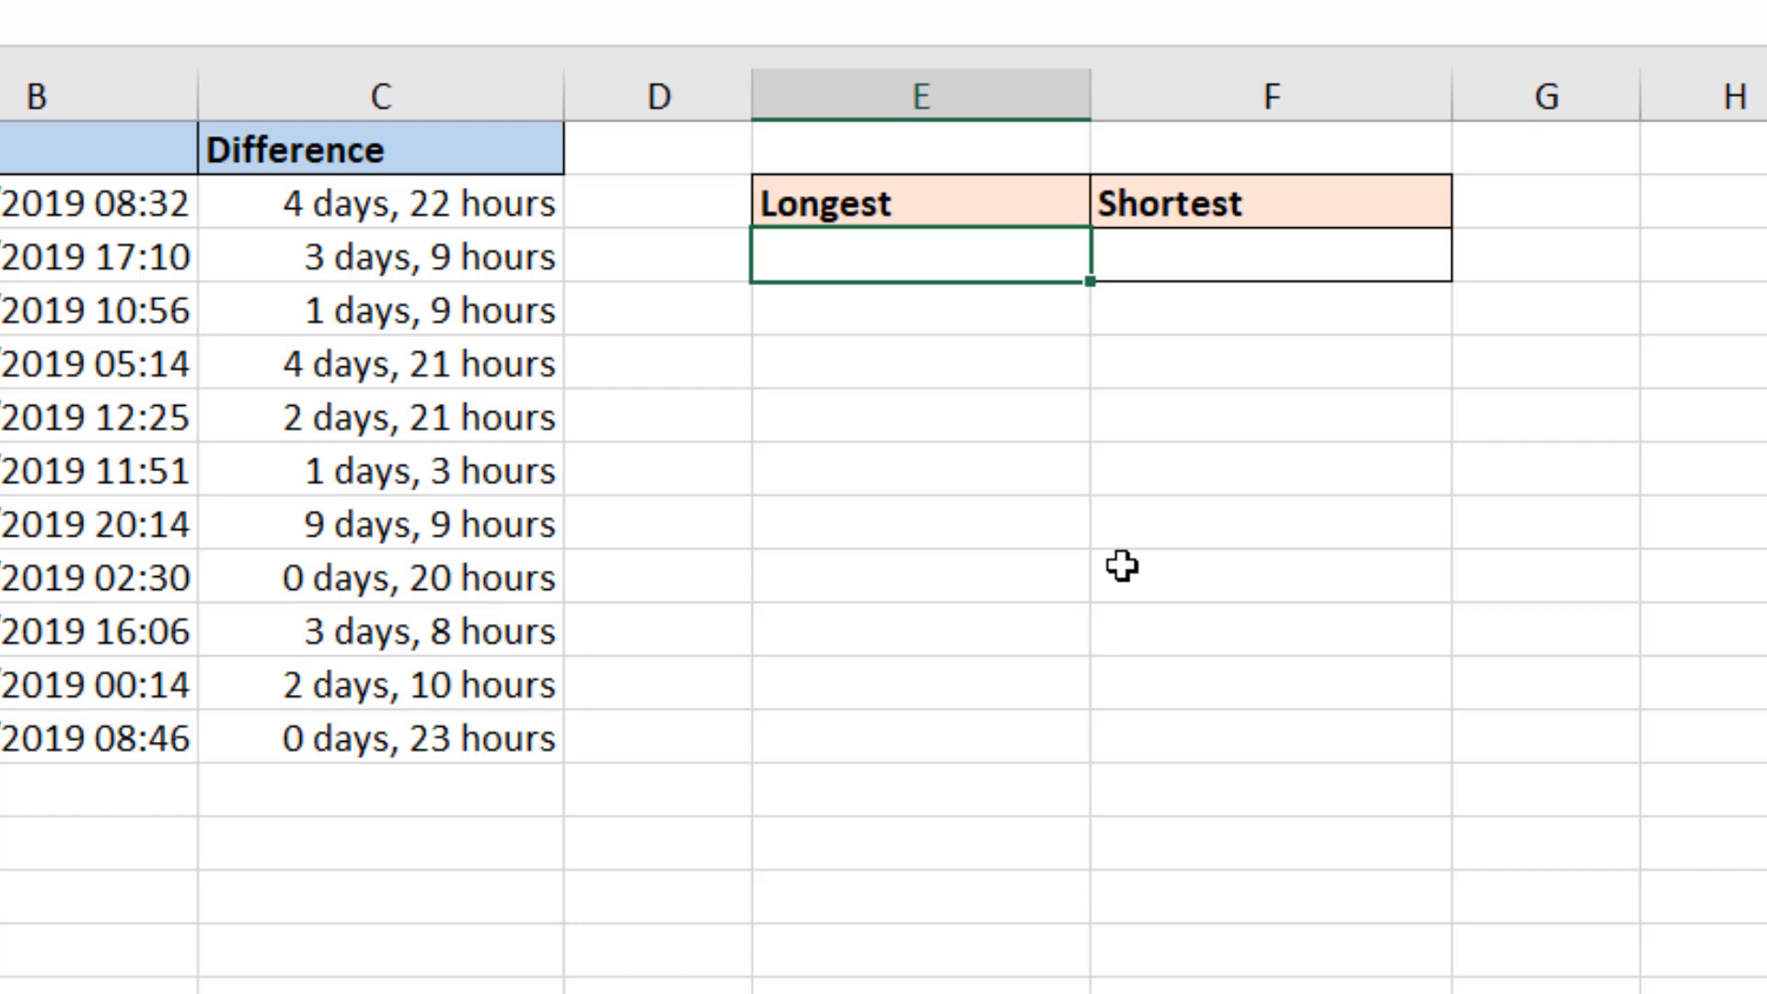
pyautogui.write('=max(')
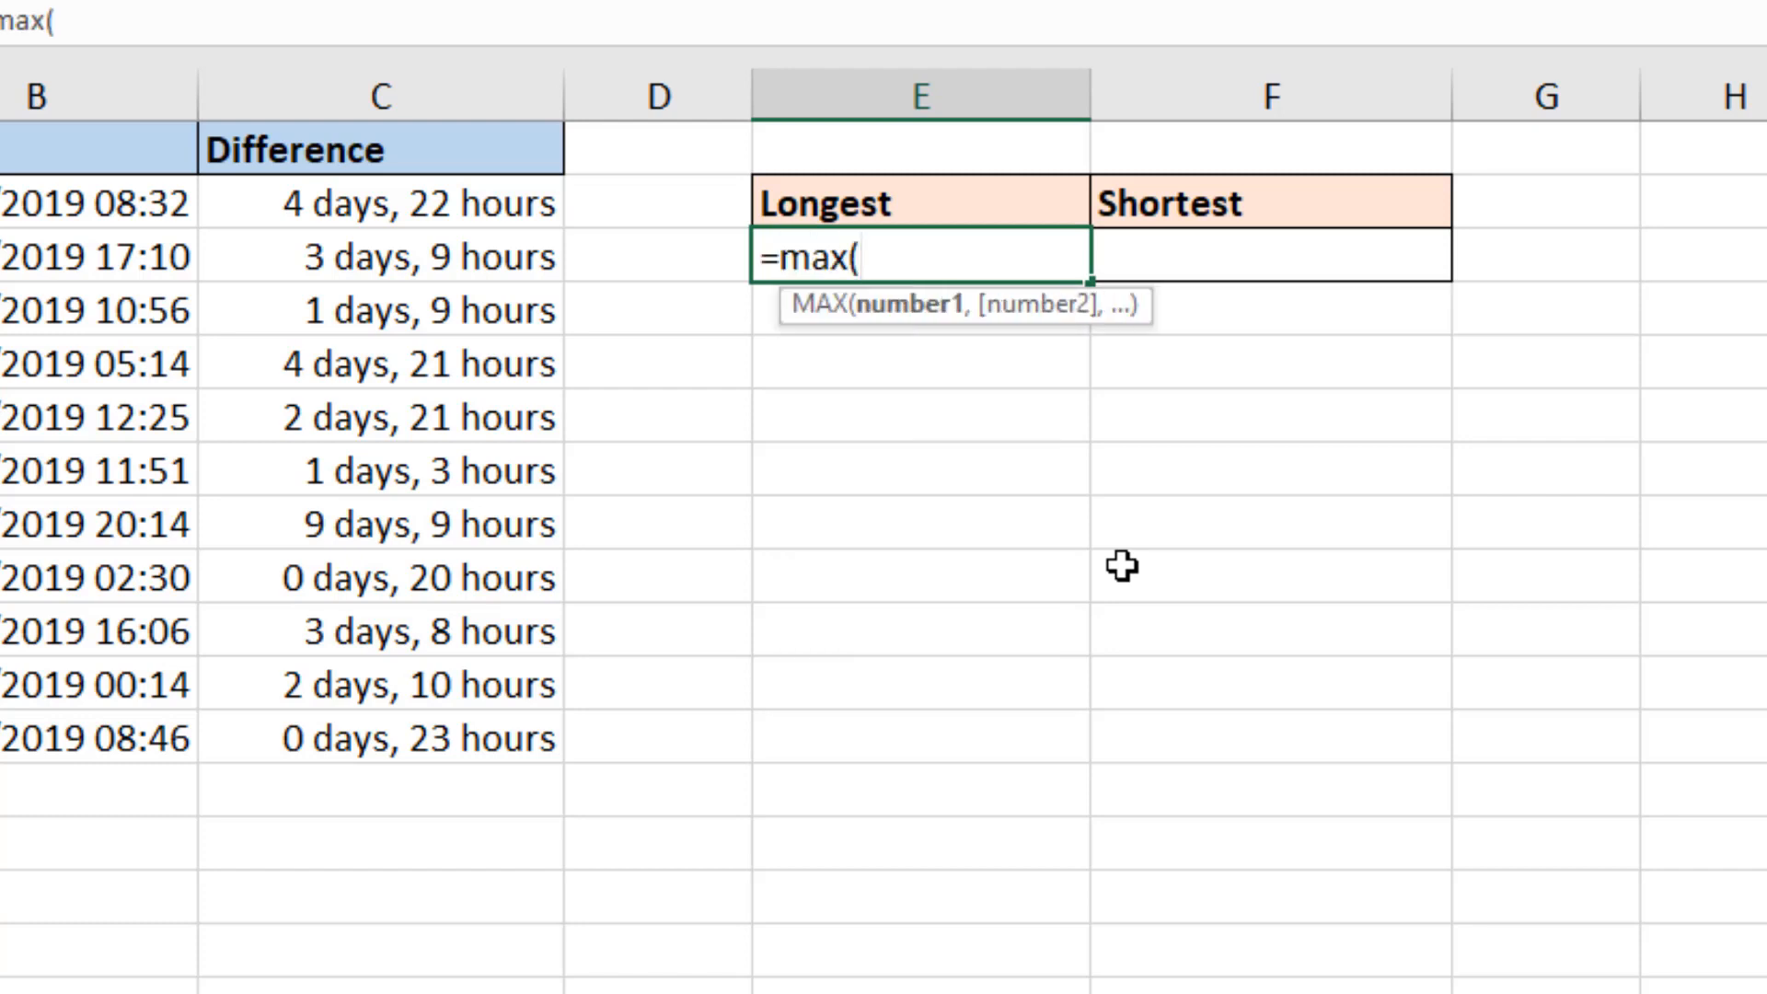
pyautogui.moveTo(406, 209); pyautogui.dragTo(434, 735)
pyautogui.write(')')
pyautogui.press('Return')
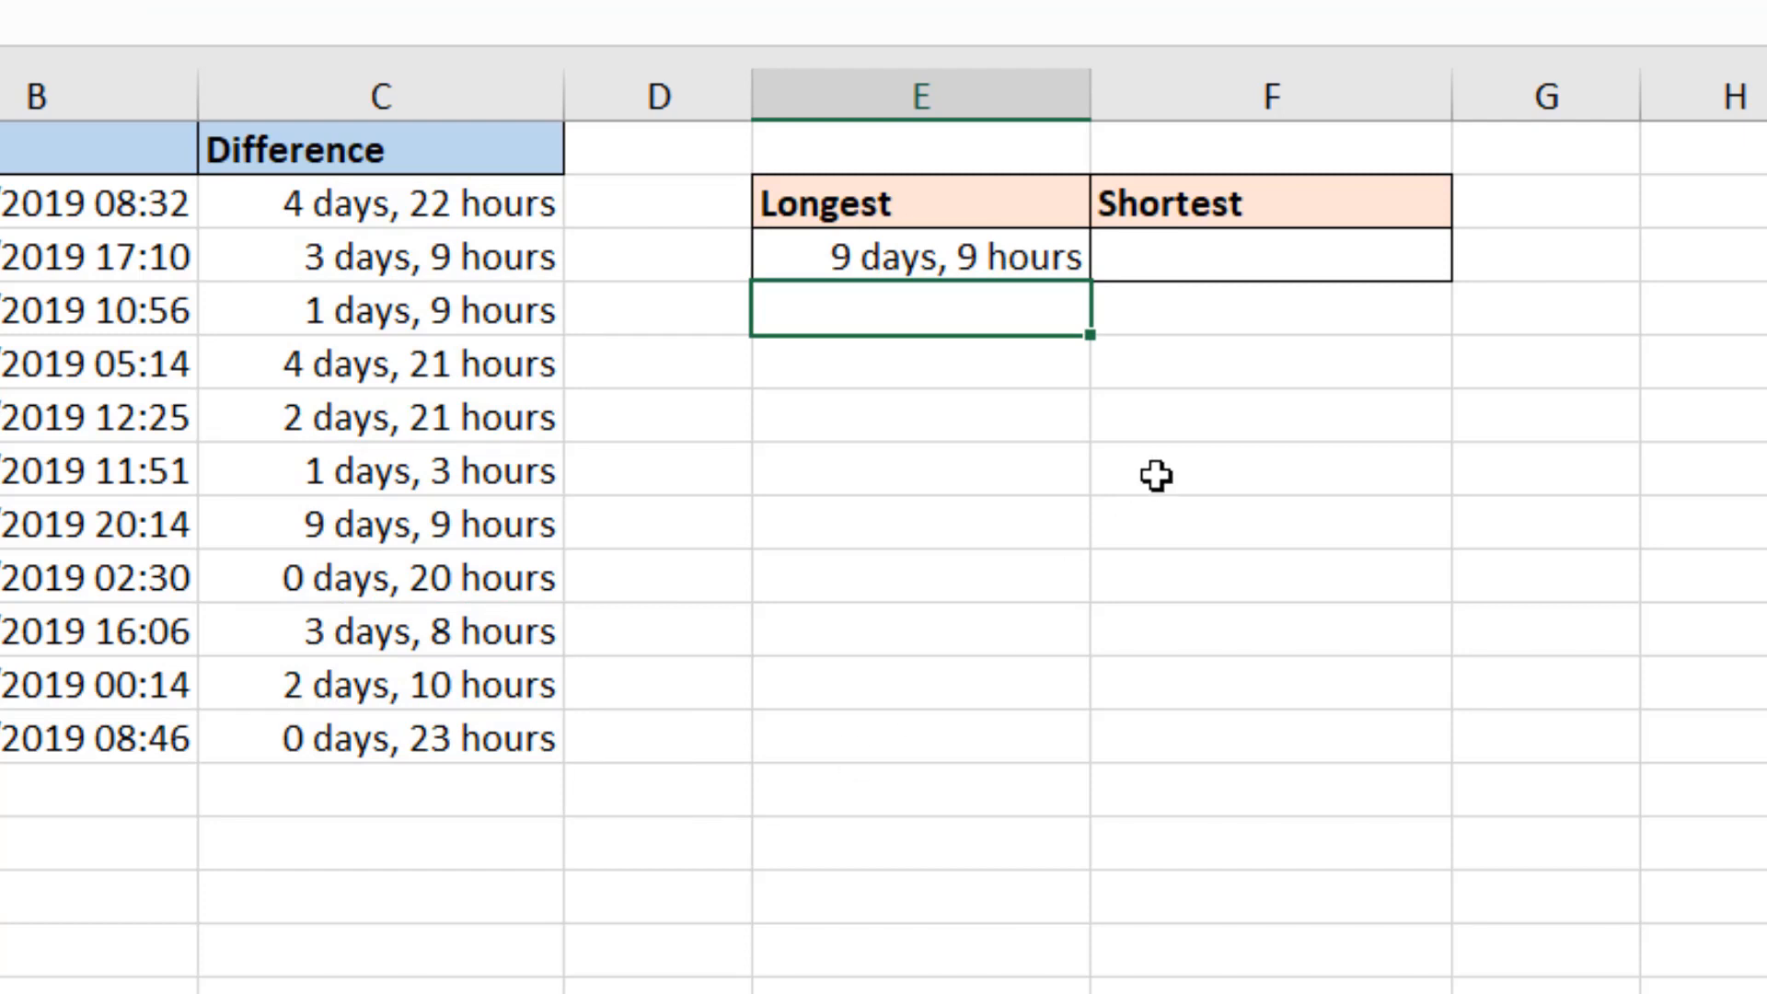
# - Enter a MIN formula over the Difference values C2:C12 in the cell under Shortest
pyautogui.click(1252, 266)
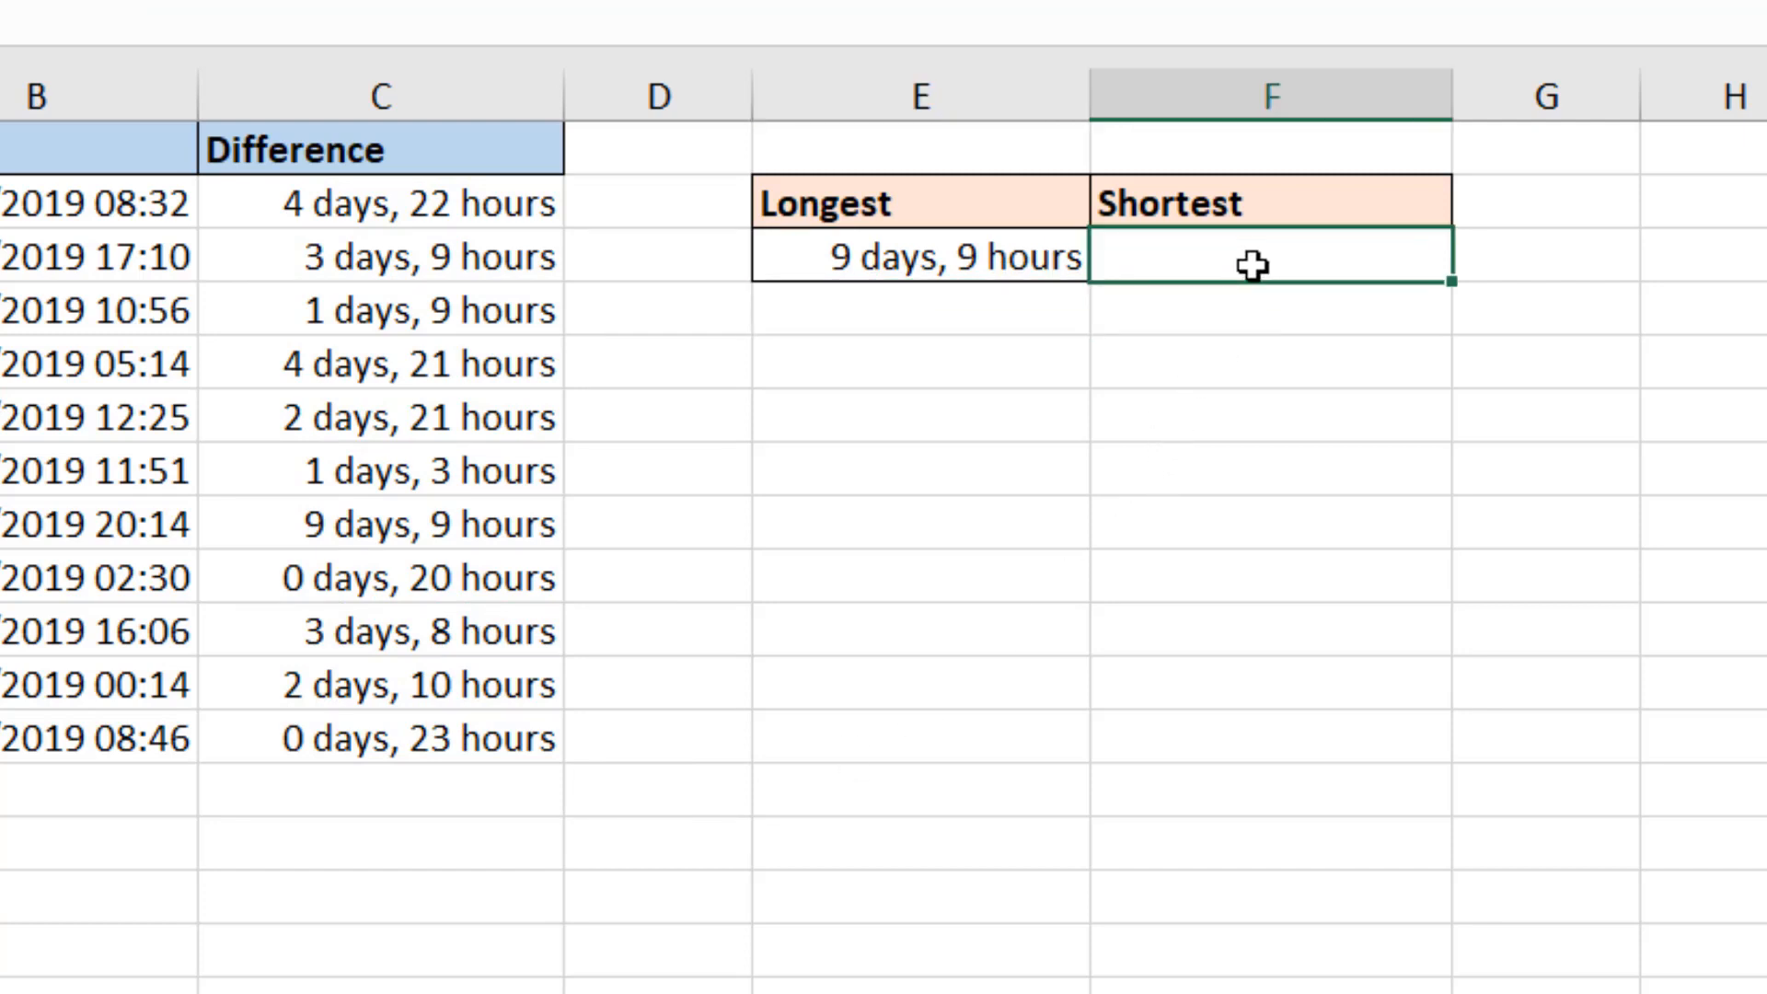
pyautogui.write('=min(')
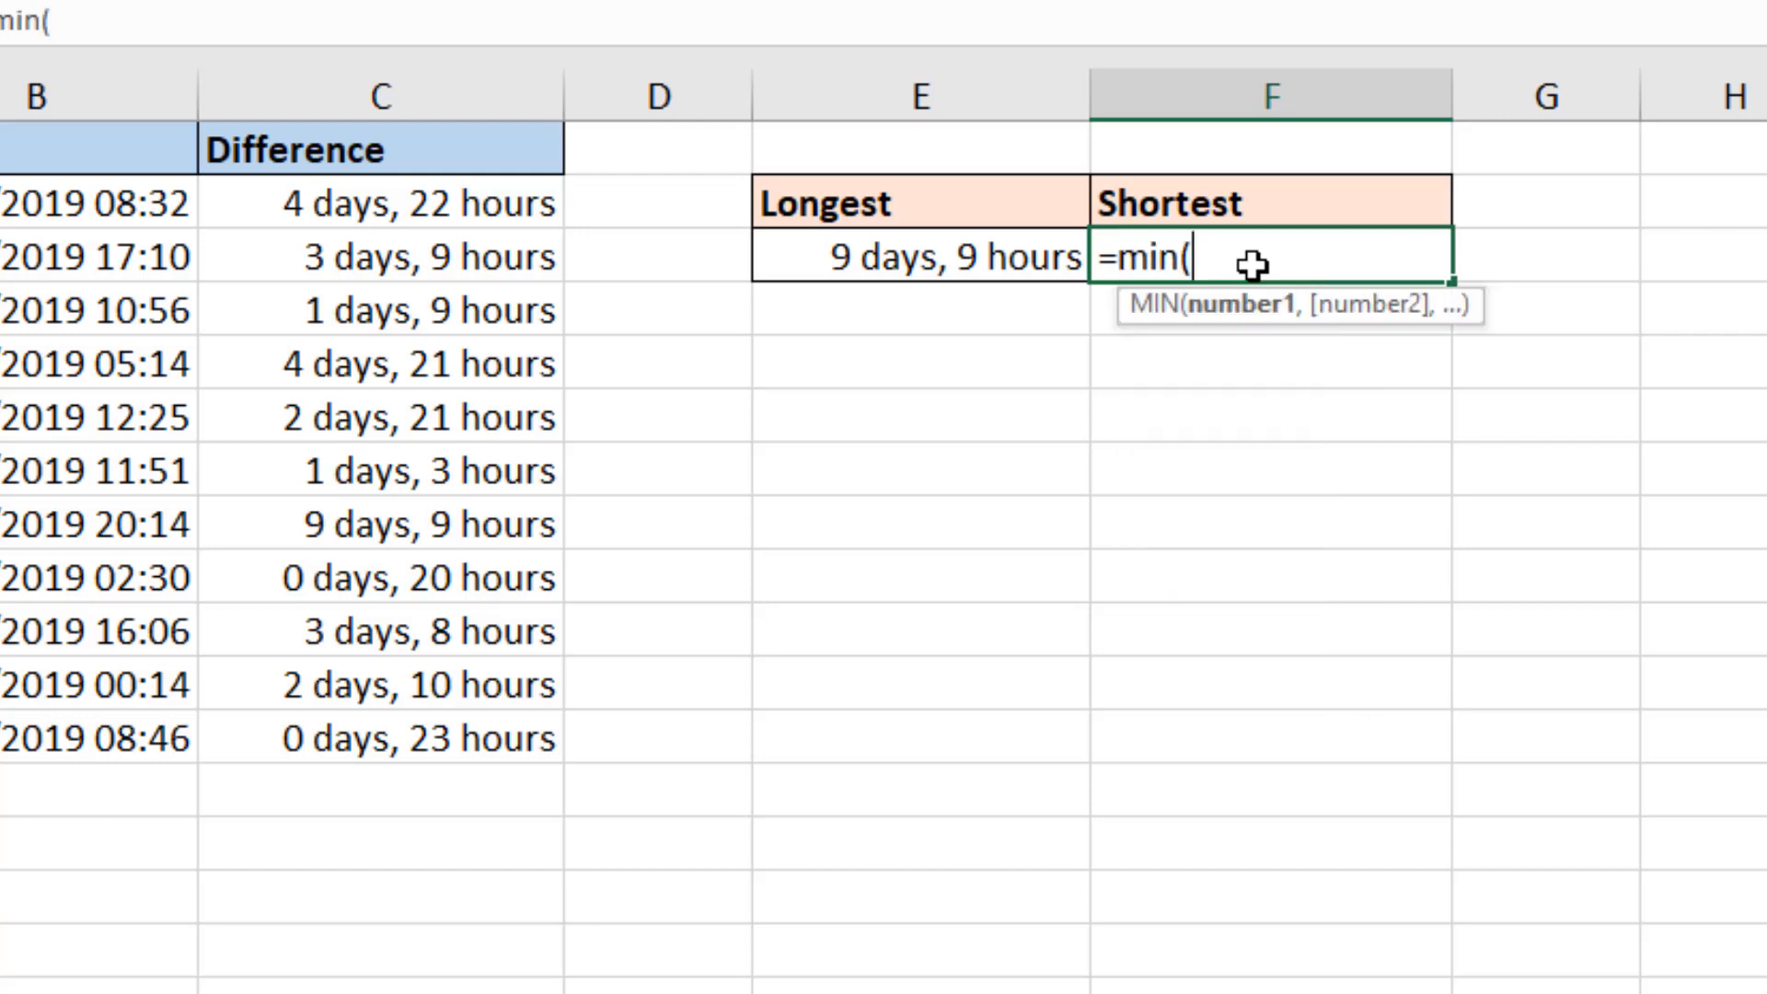
pyautogui.moveTo(412, 204); pyautogui.dragTo(411, 739)
pyautogui.press('Return')
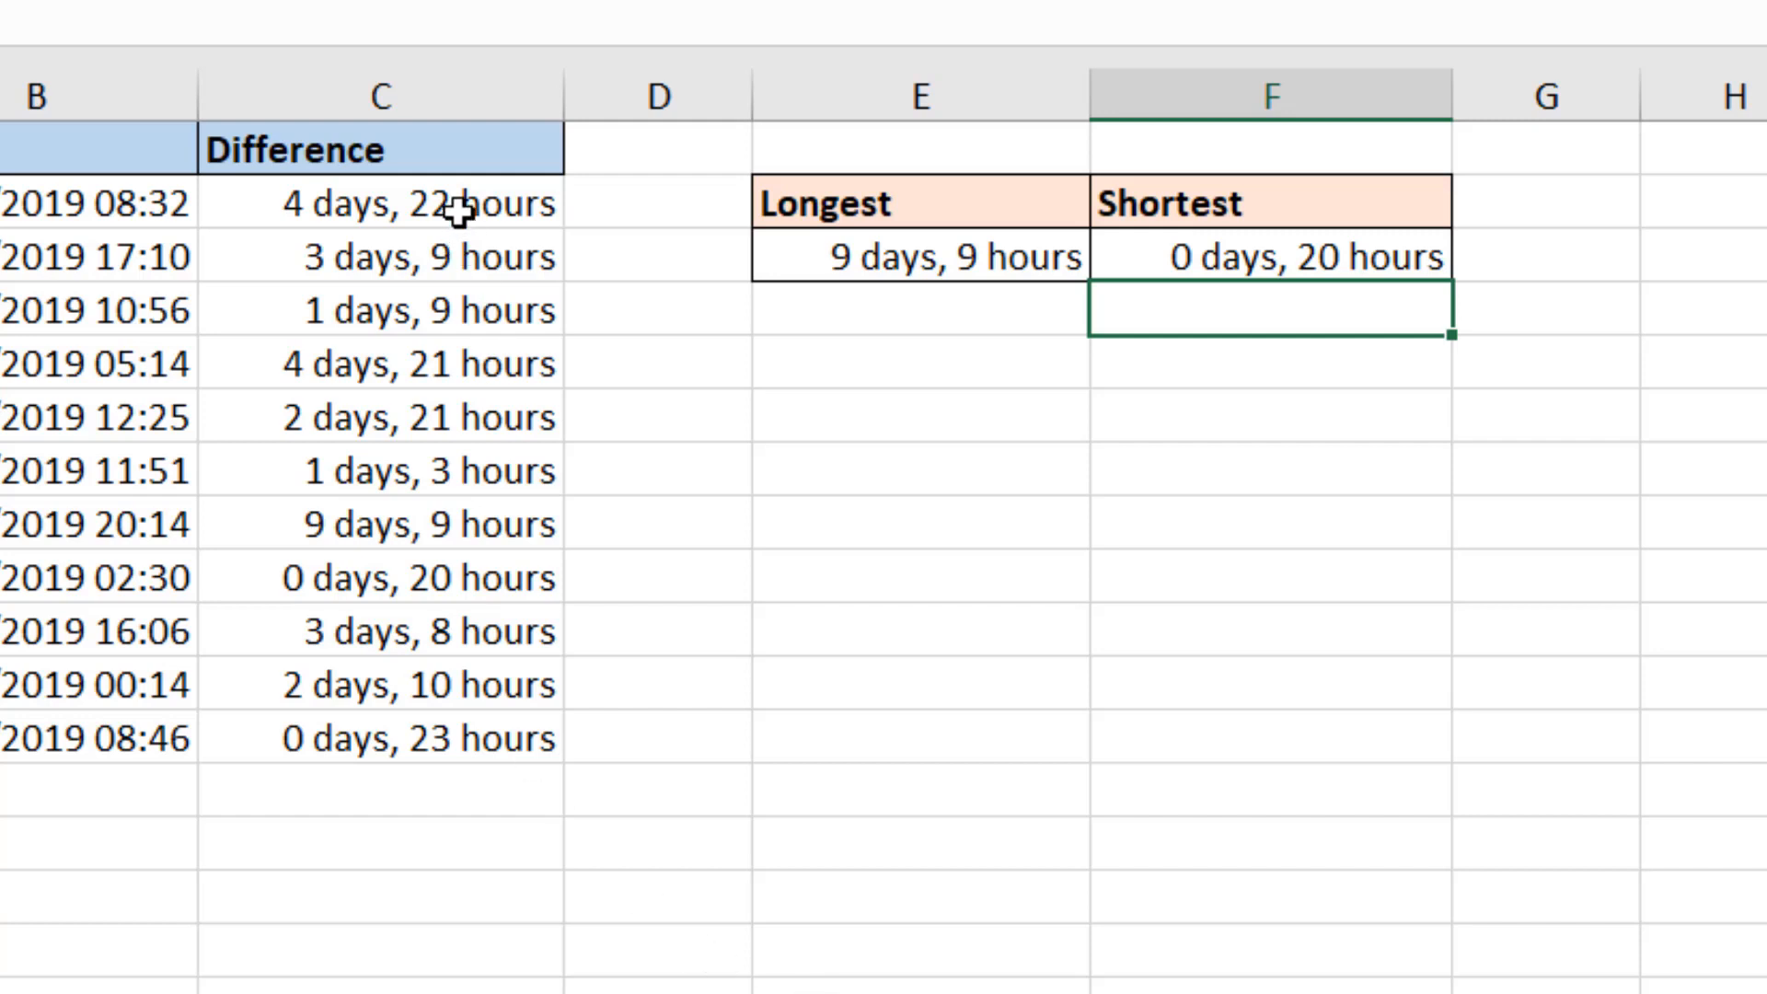
# - Change the custom number format of the Difference values in C2:C12 to [>1] d "days," h "hours";h "hours"
pyautogui.moveTo(461, 212); pyautogui.dragTo(442, 727)
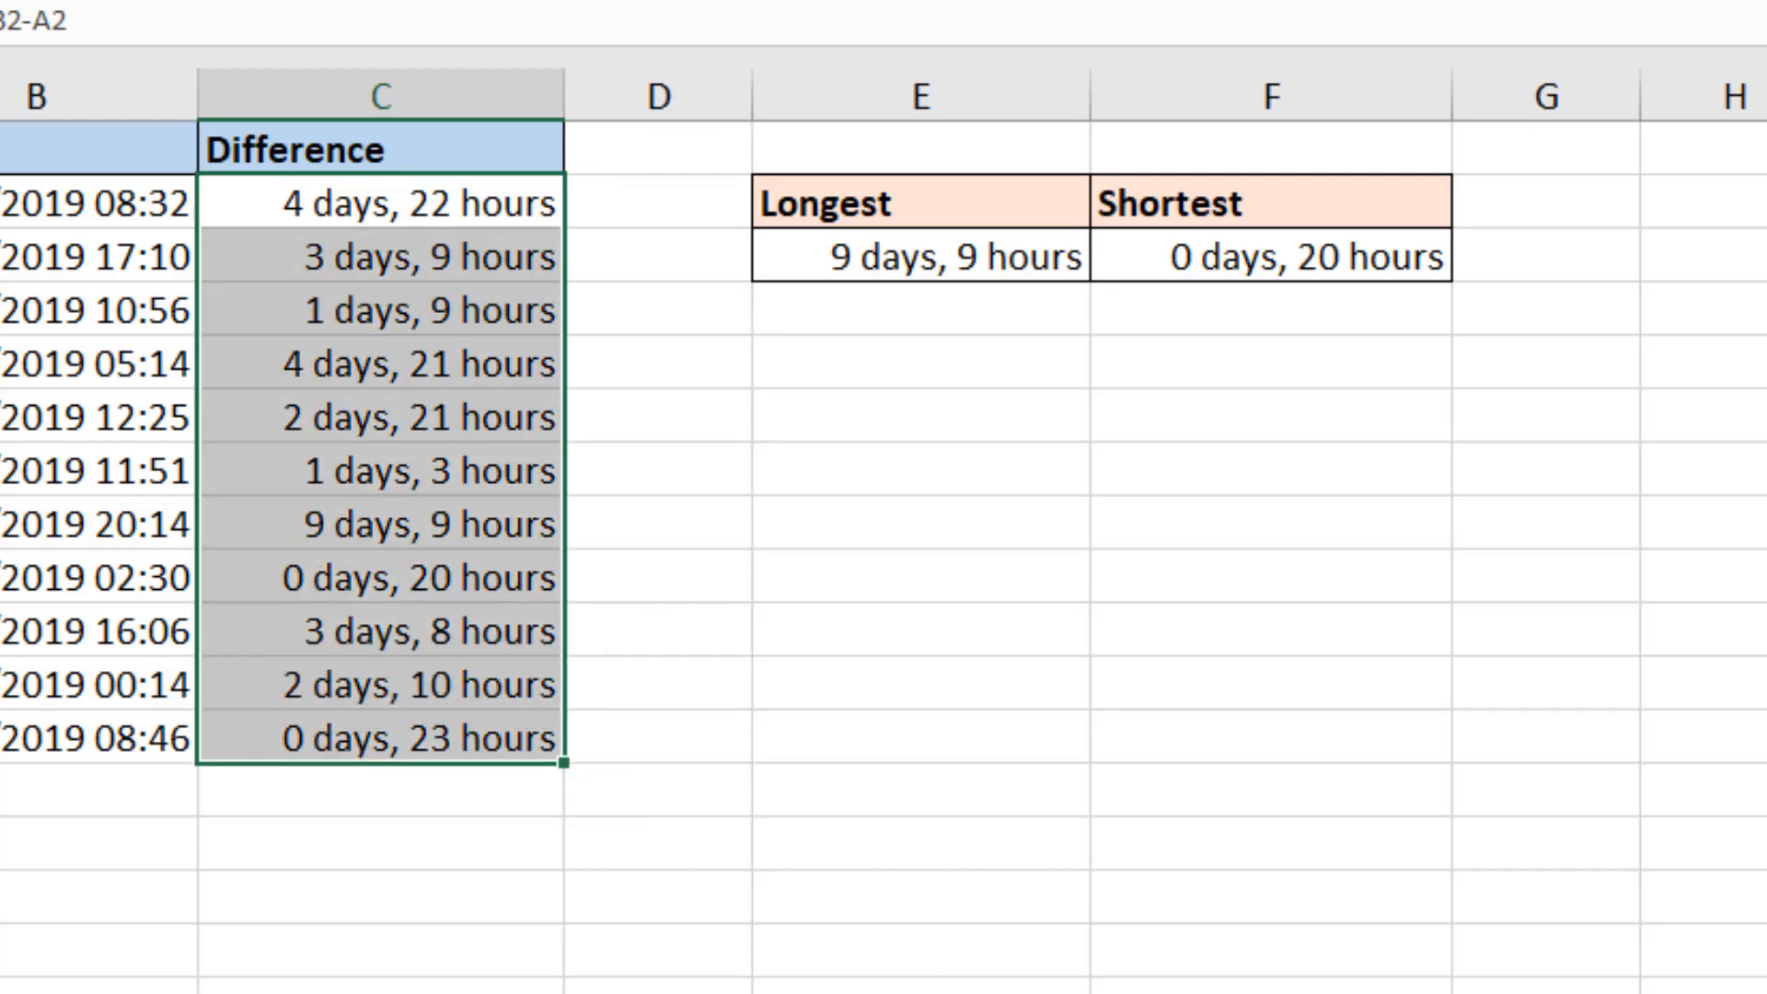
pyautogui.hotkey('ctrl', '1')
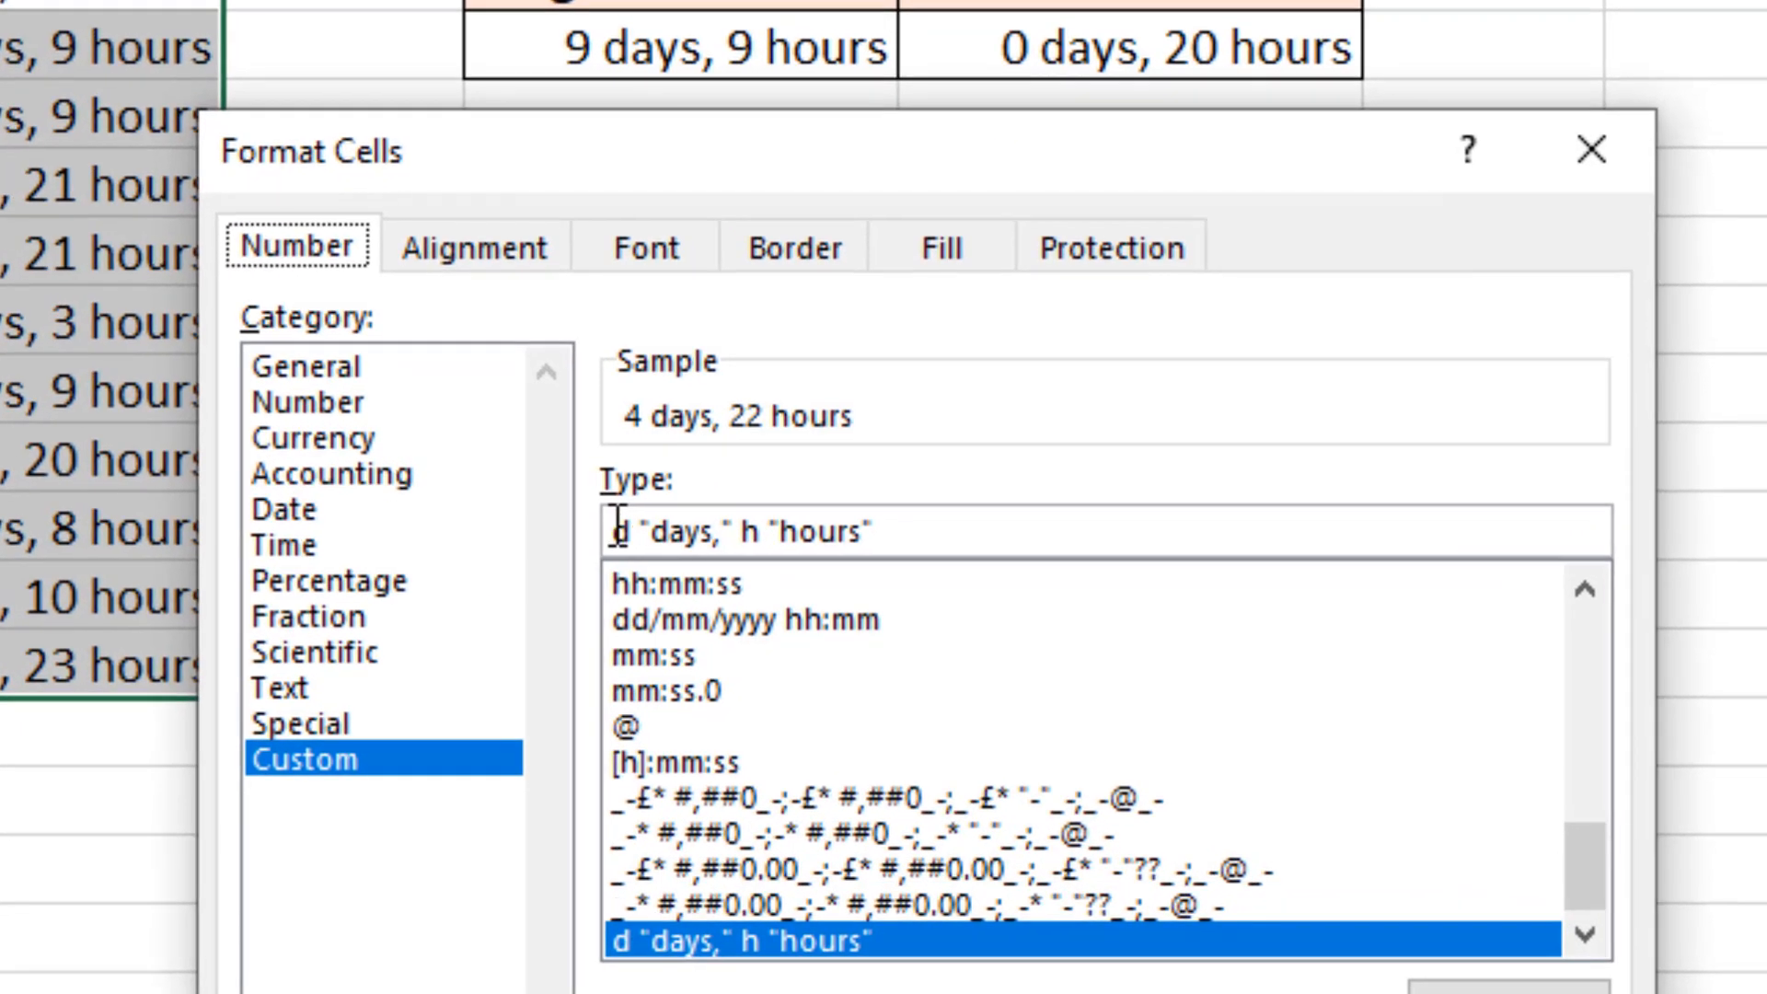
pyautogui.click(619, 535)
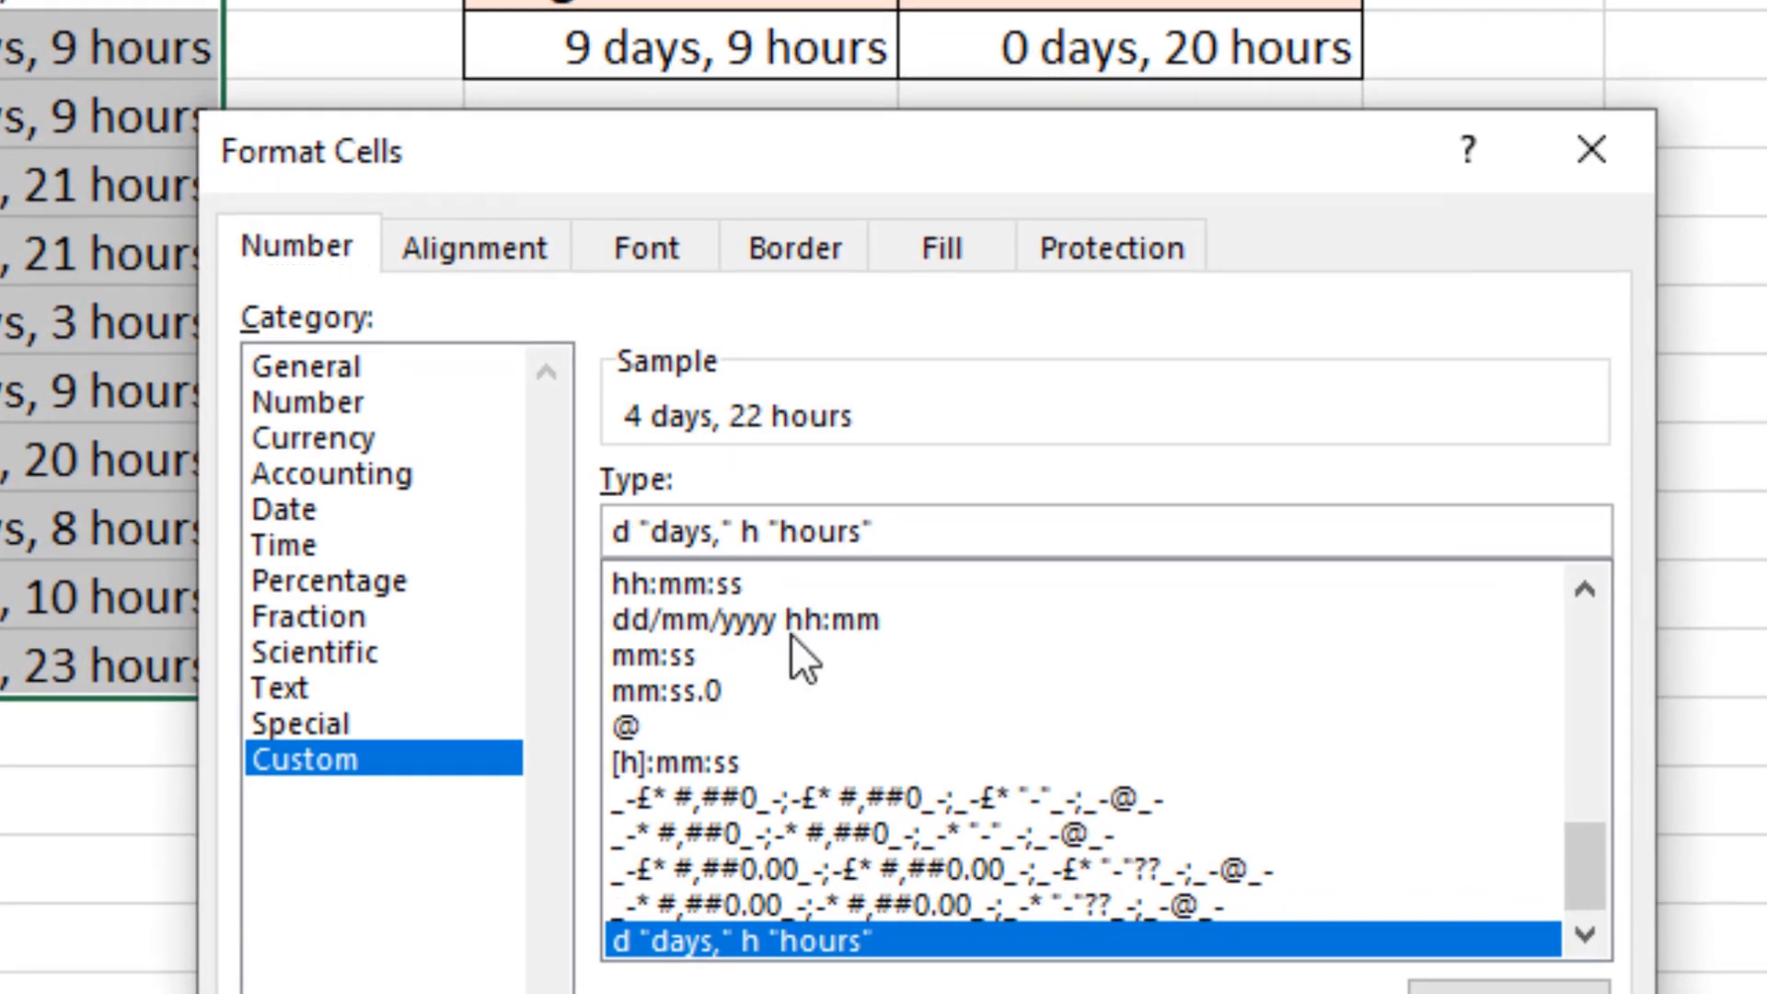
pyautogui.write('[')
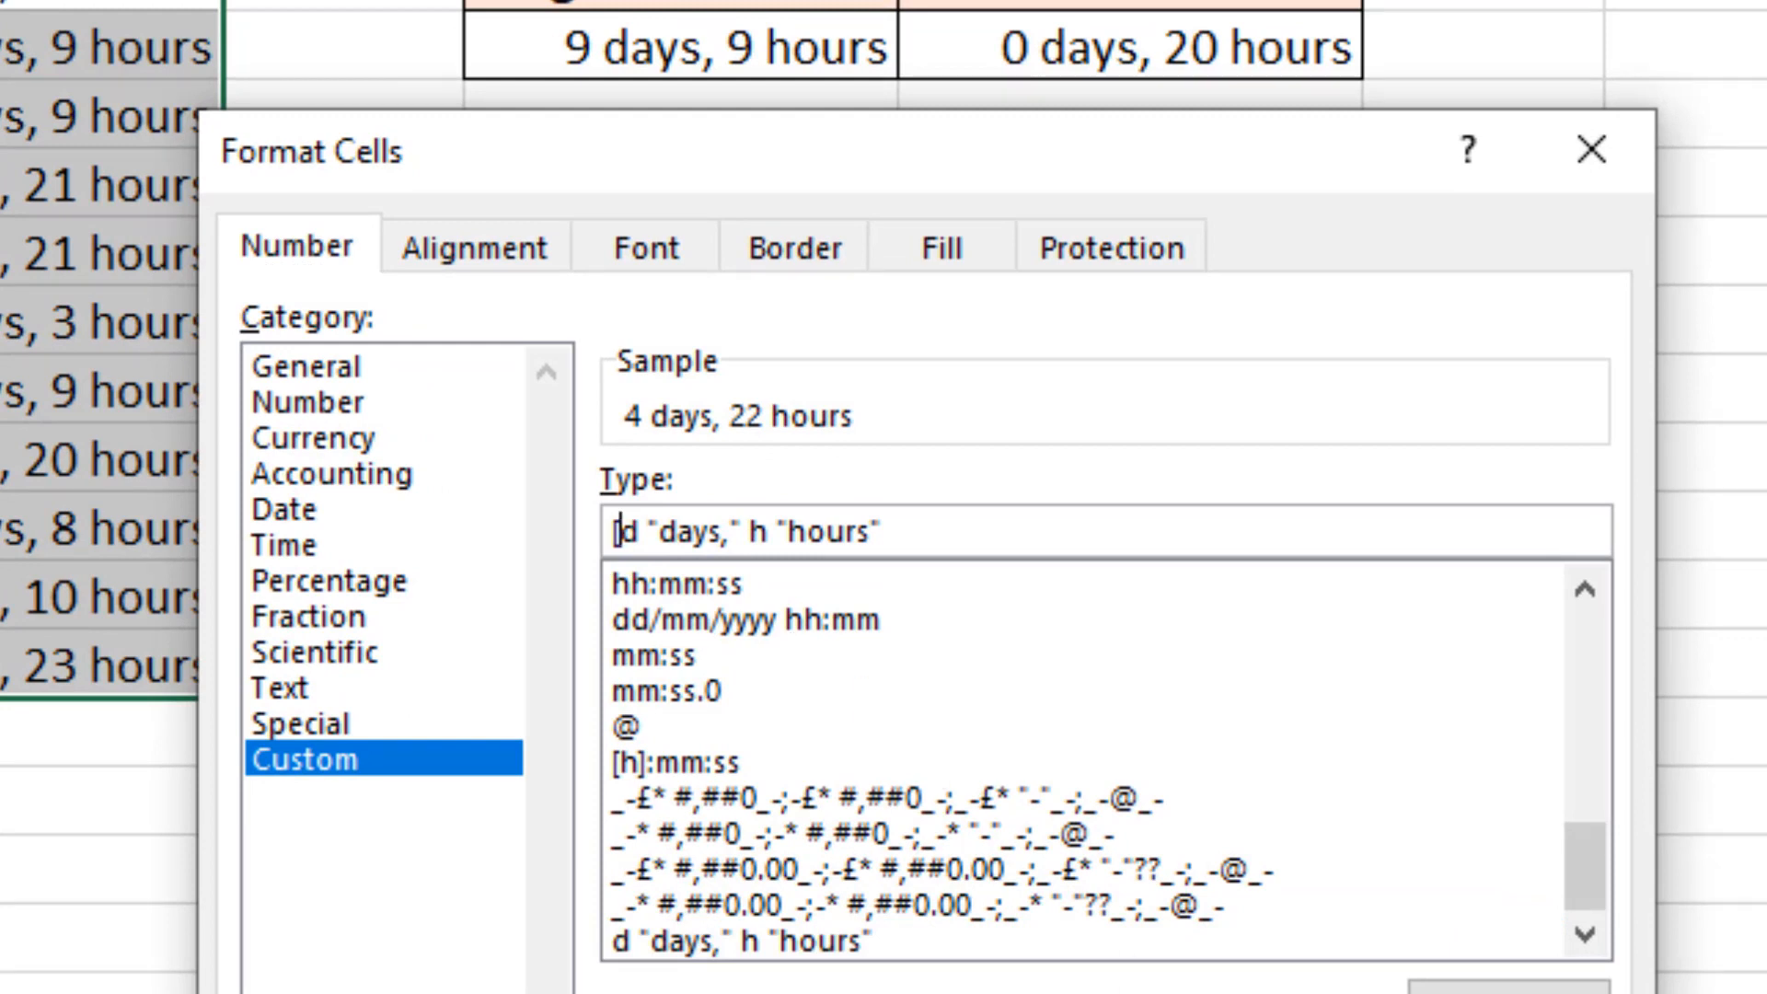
pyautogui.write('>1')
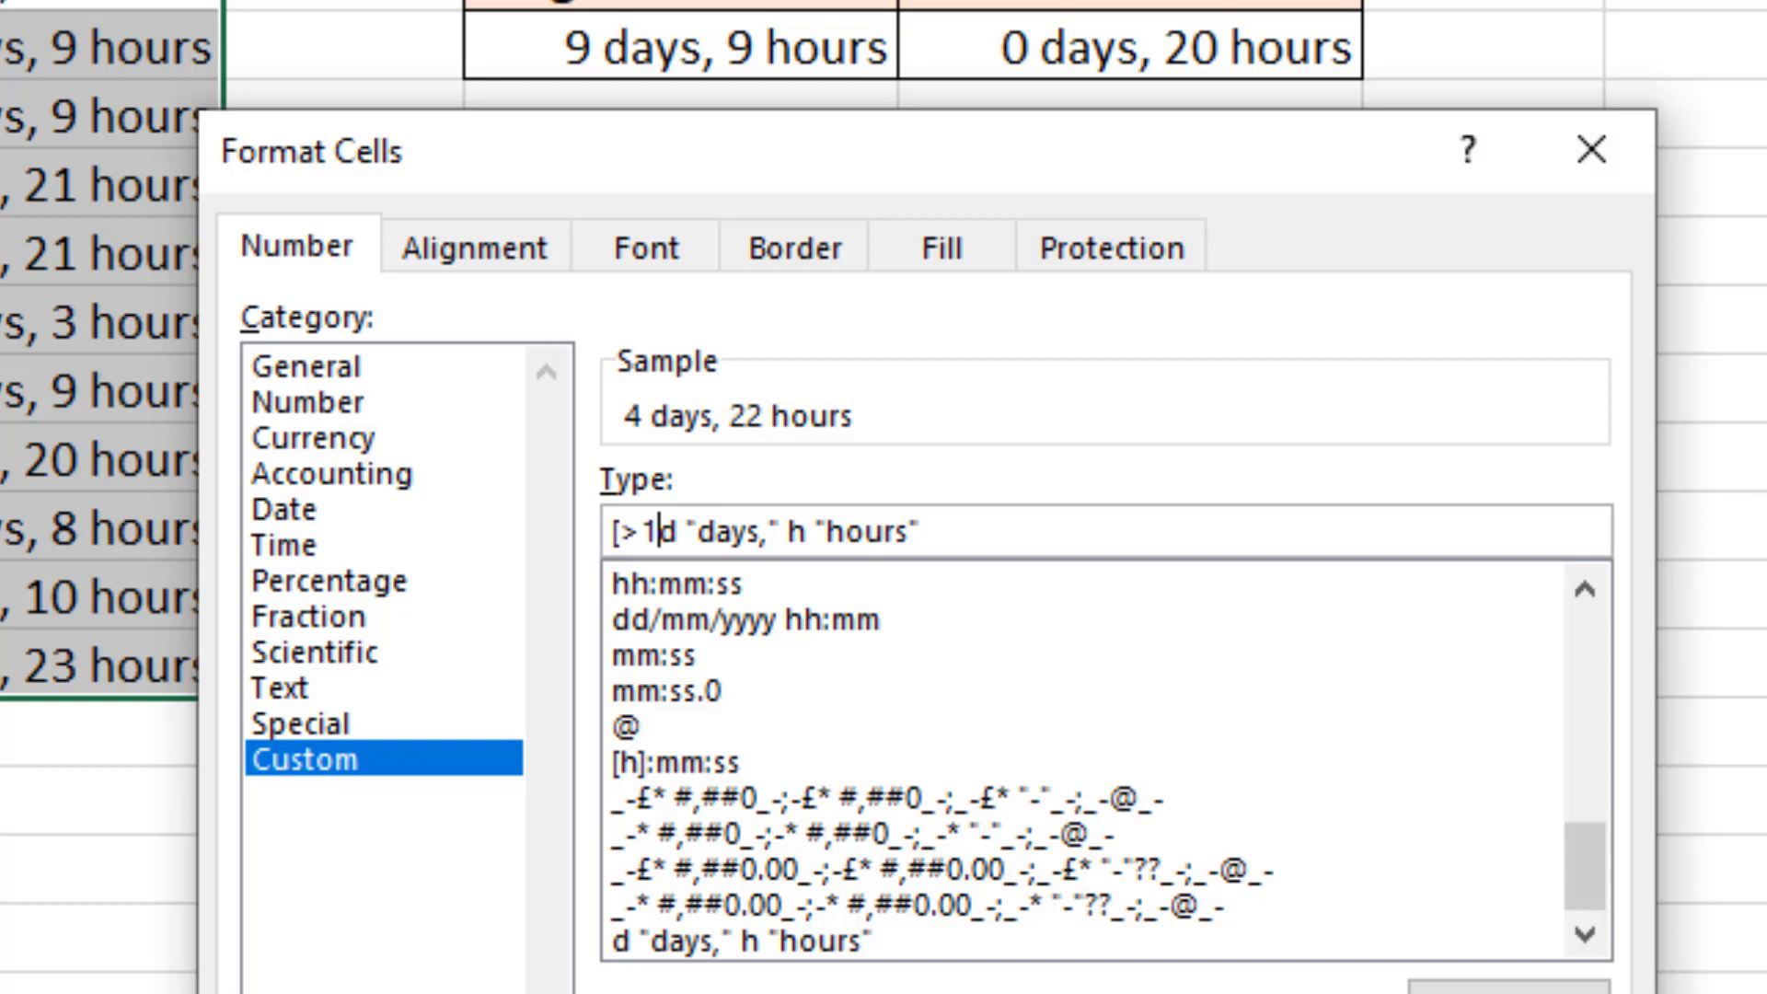
pyautogui.write(']')
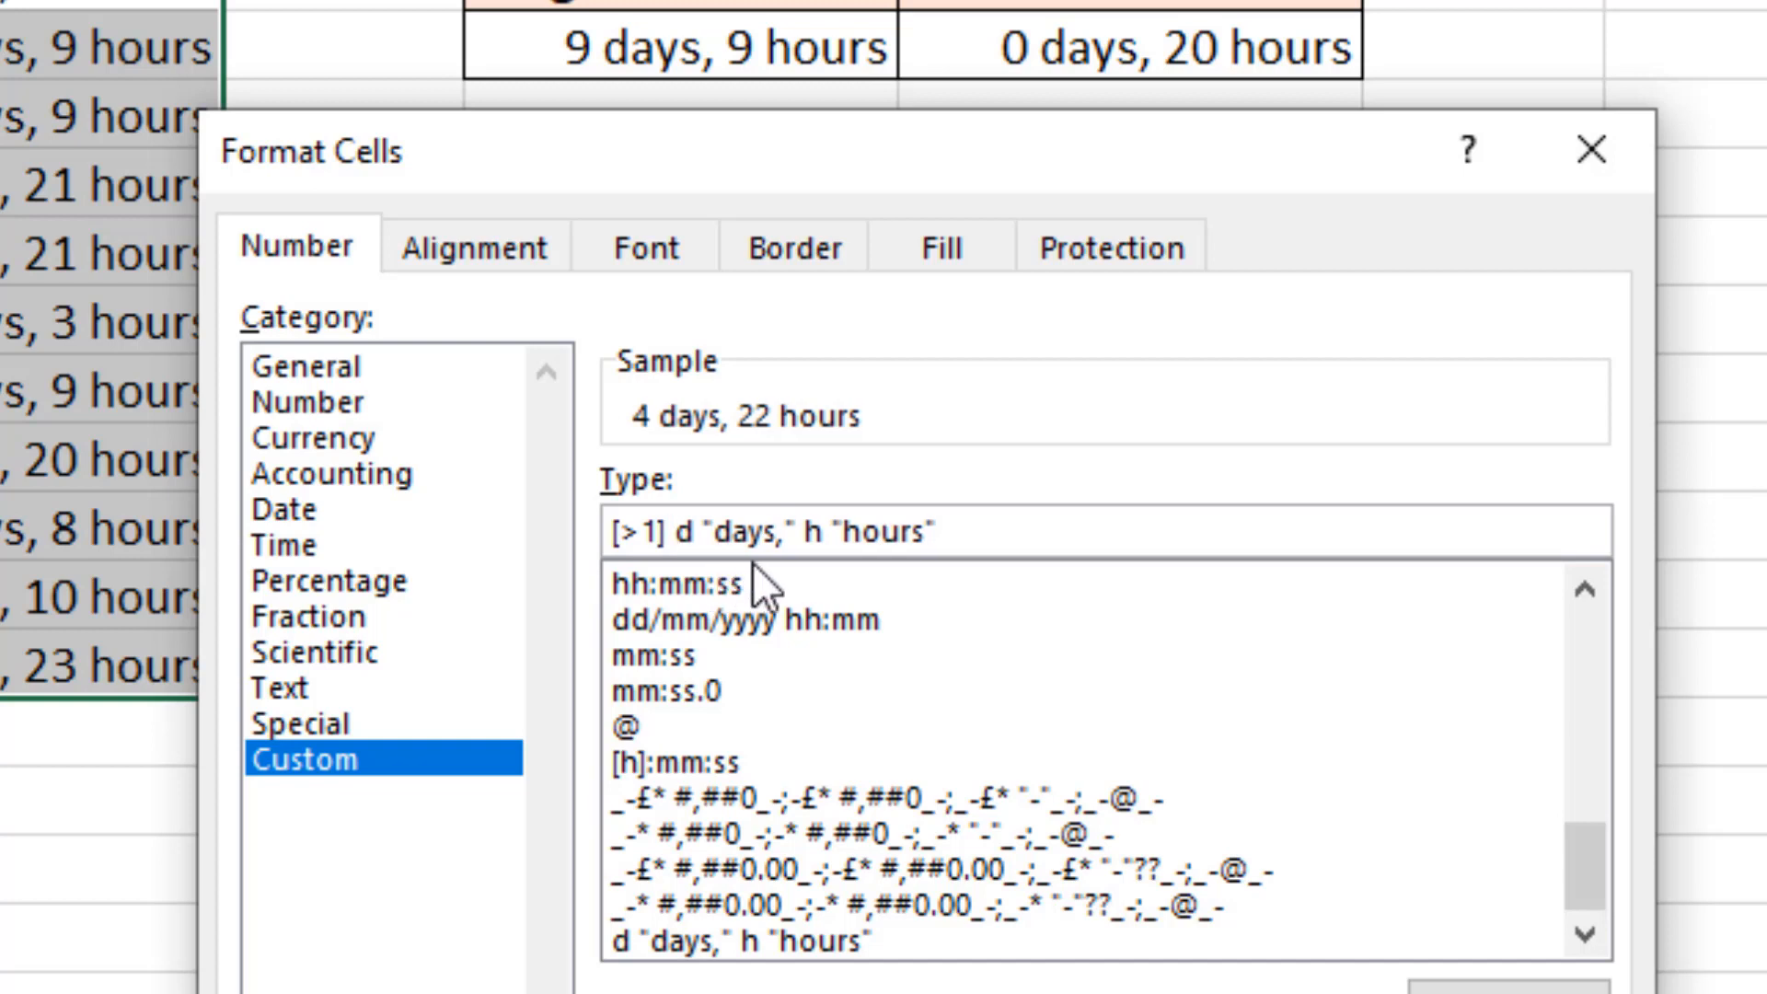
pyautogui.click(990, 538)
pyautogui.write(';')
pyautogui.write('h "hours')
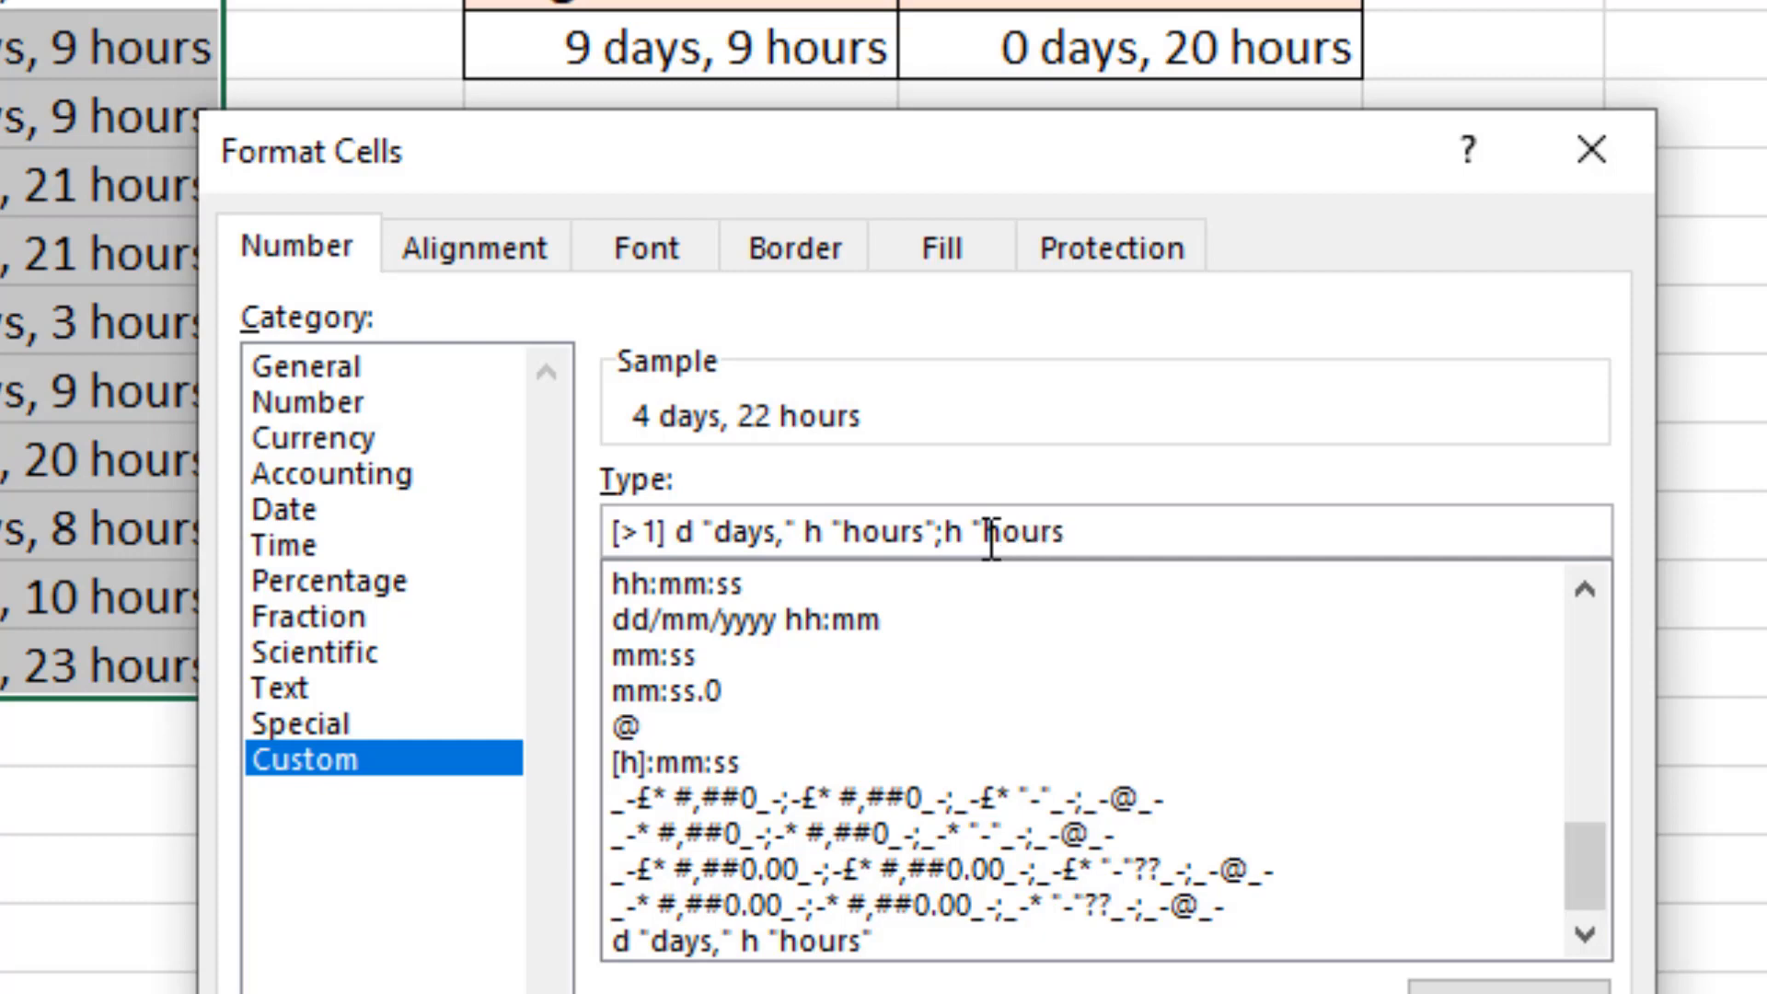
pyautogui.write('"')
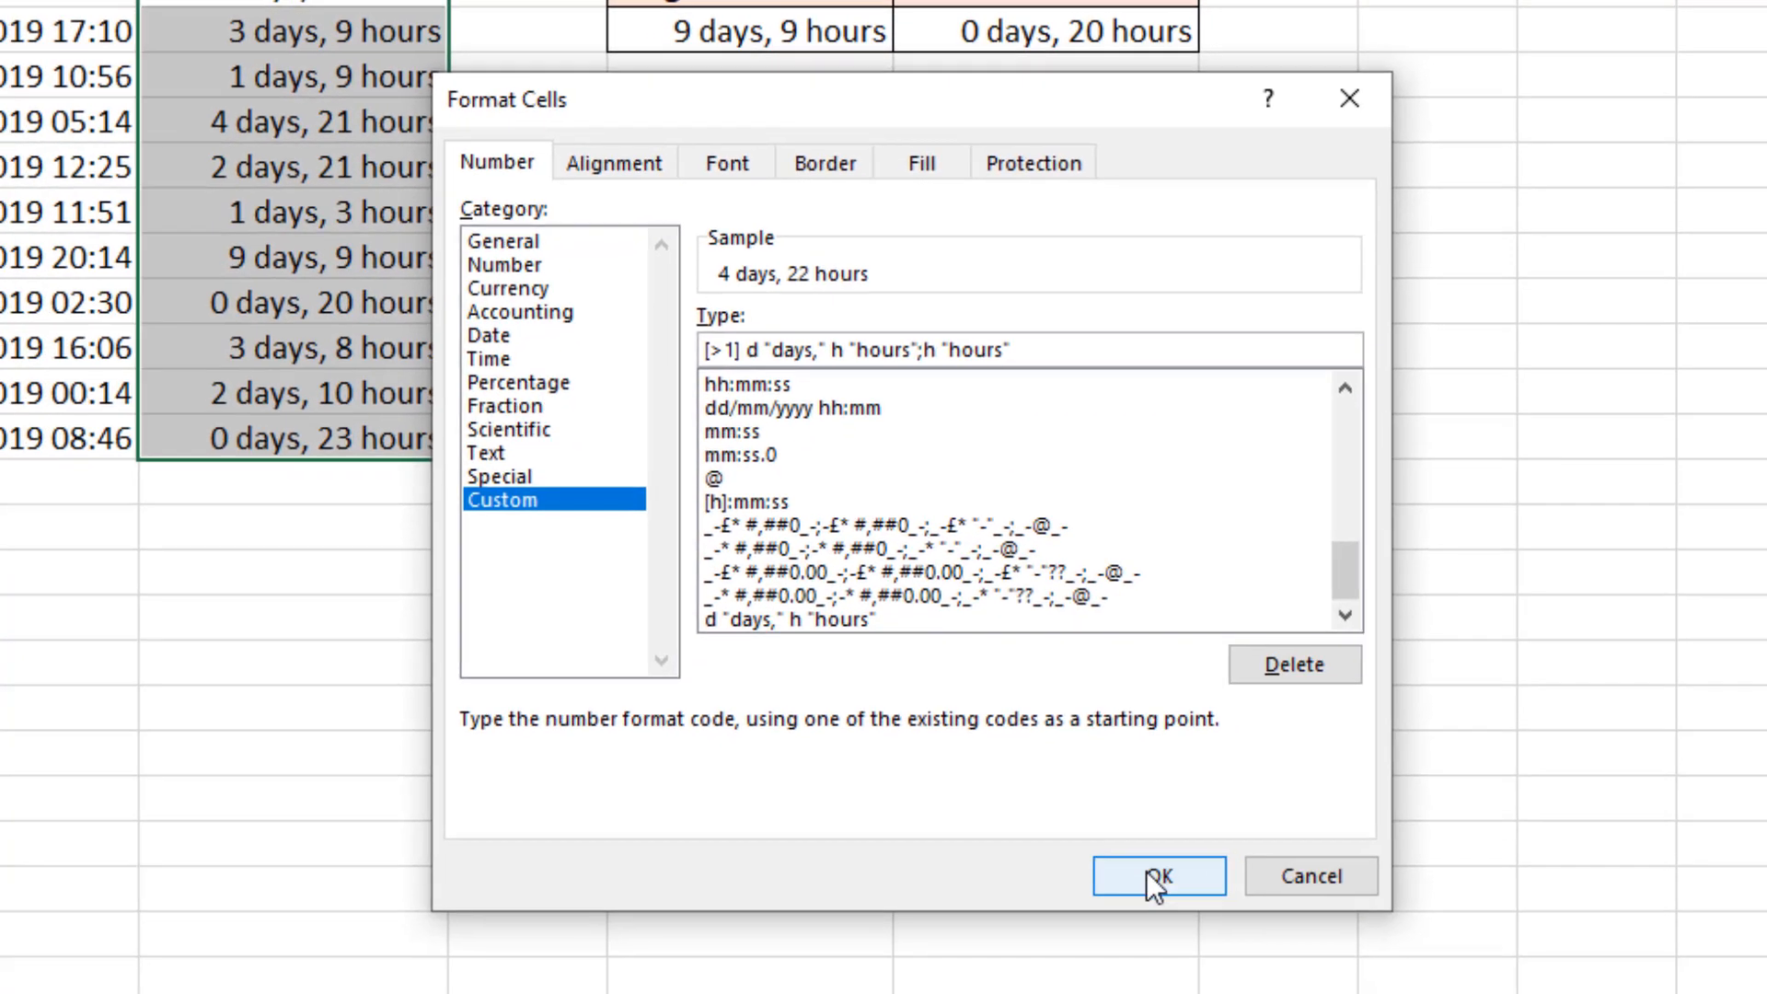
pyautogui.click(1151, 872)
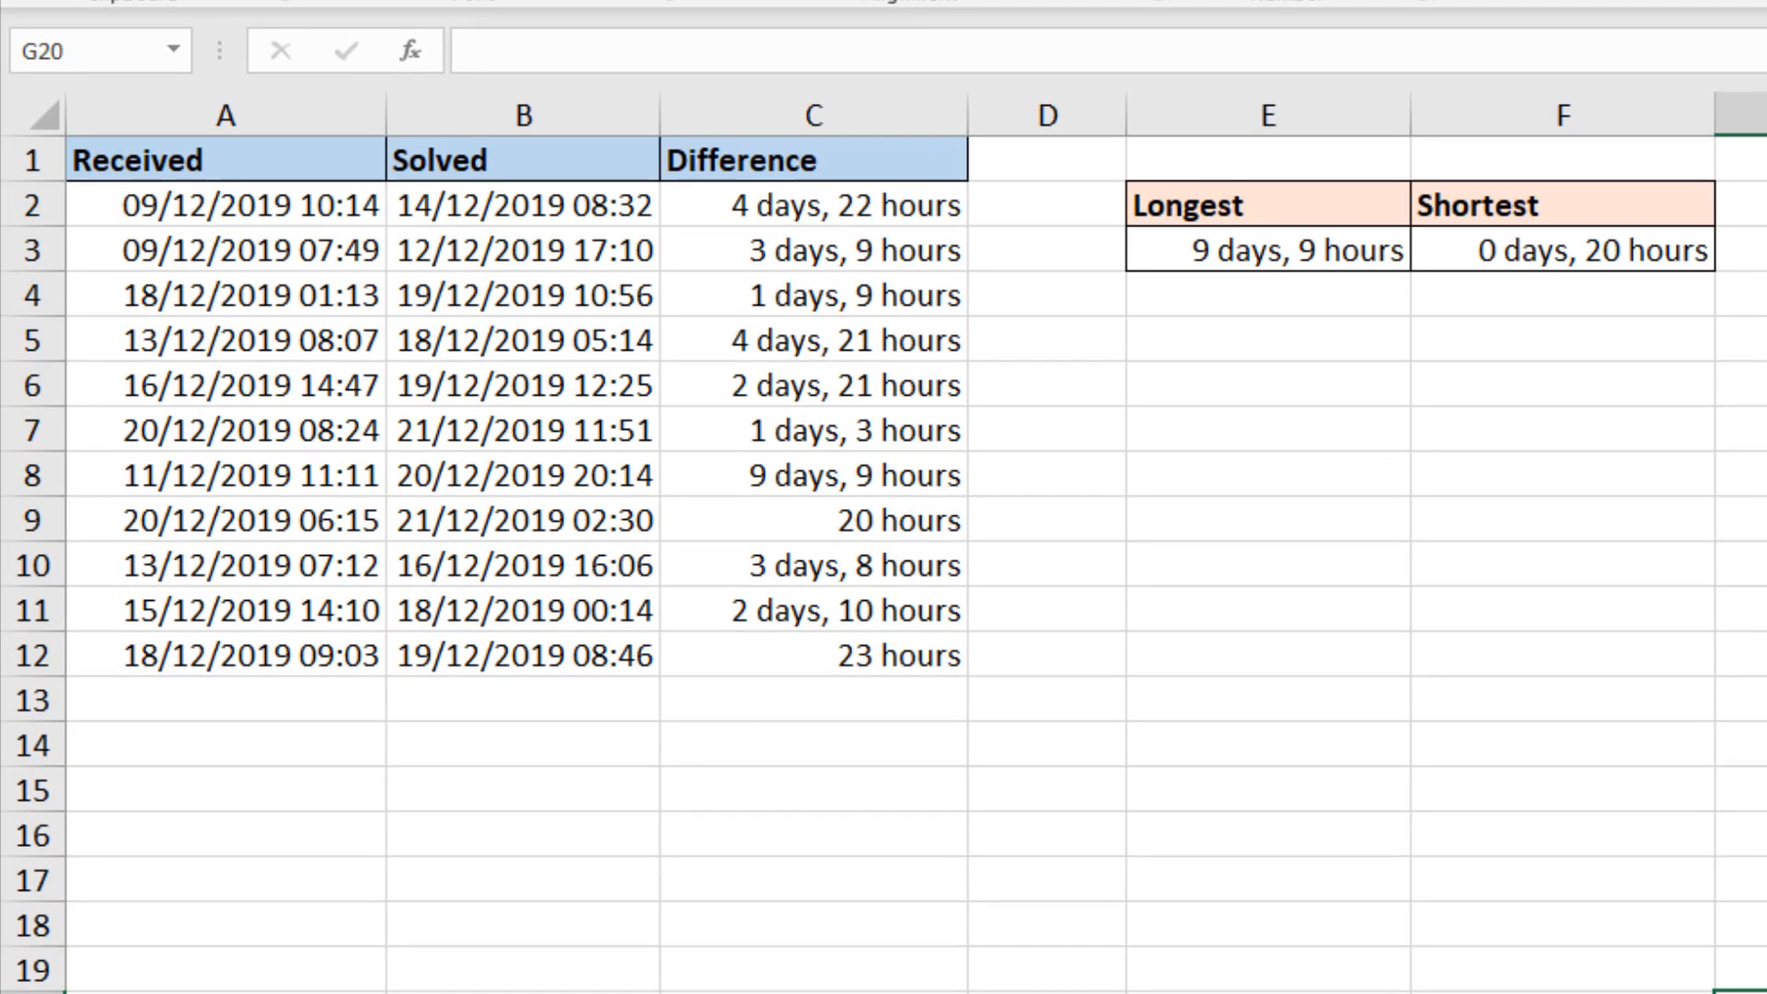